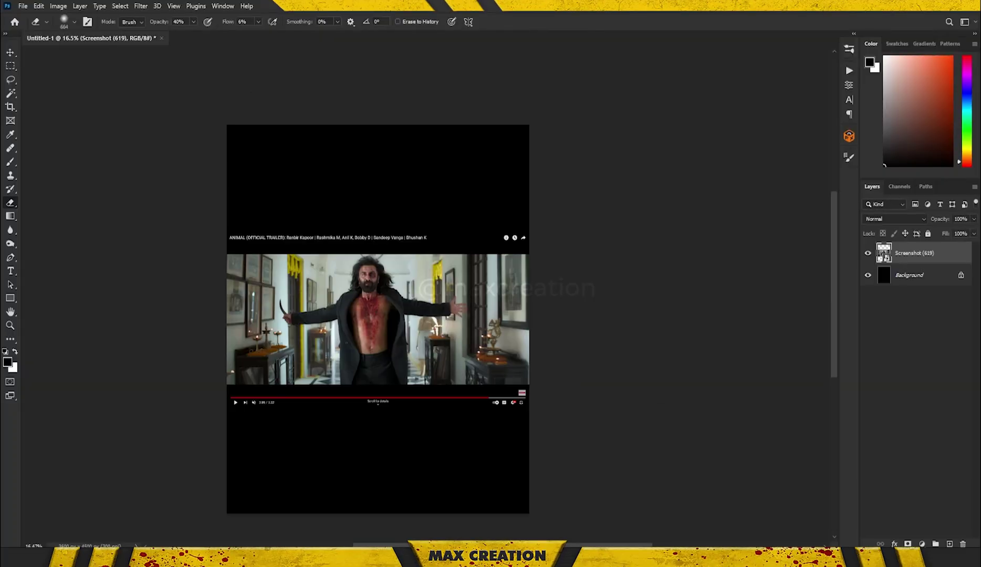
Step: Scale the hero screenshot up on the canvas and commit the transform
{"action": "key", "text": "ctrl+t"}
{"action": "left_click_drag", "start_coordinate": [600, 144], "coordinate": [611, 135]}
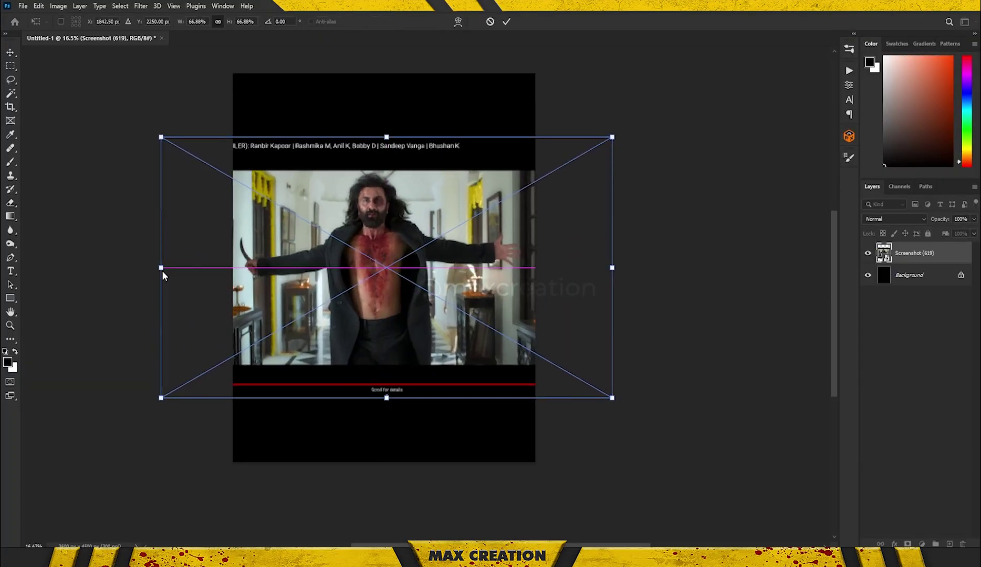
{"action": "key", "text": "Return"}
{"action": "key", "text": "ctrl+plus"}
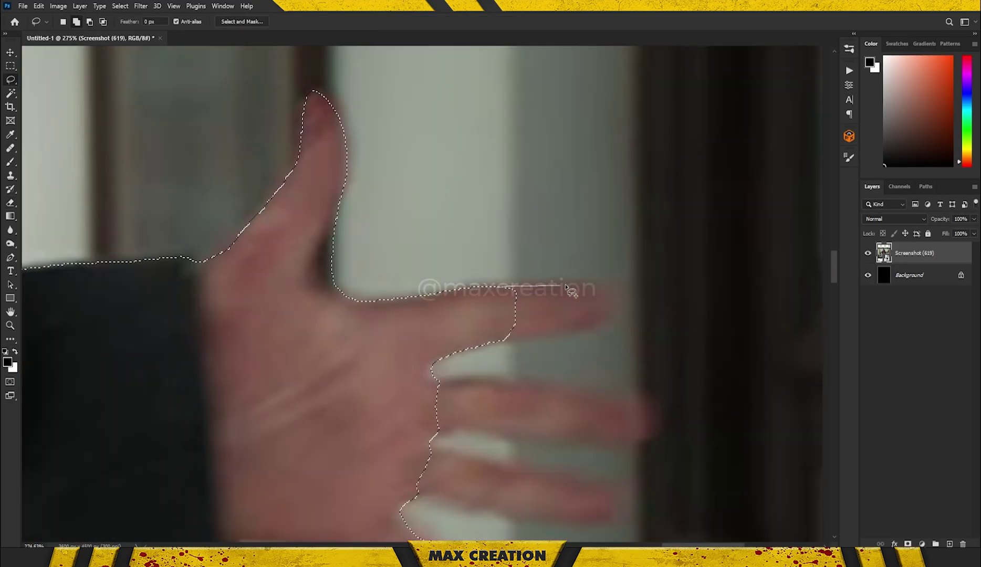
Step: Add the hero's index, ring and little fingers to the Lasso selection
{"action": "left_click_drag", "start_coordinate": [498, 497], "coordinate": [412, 271]}
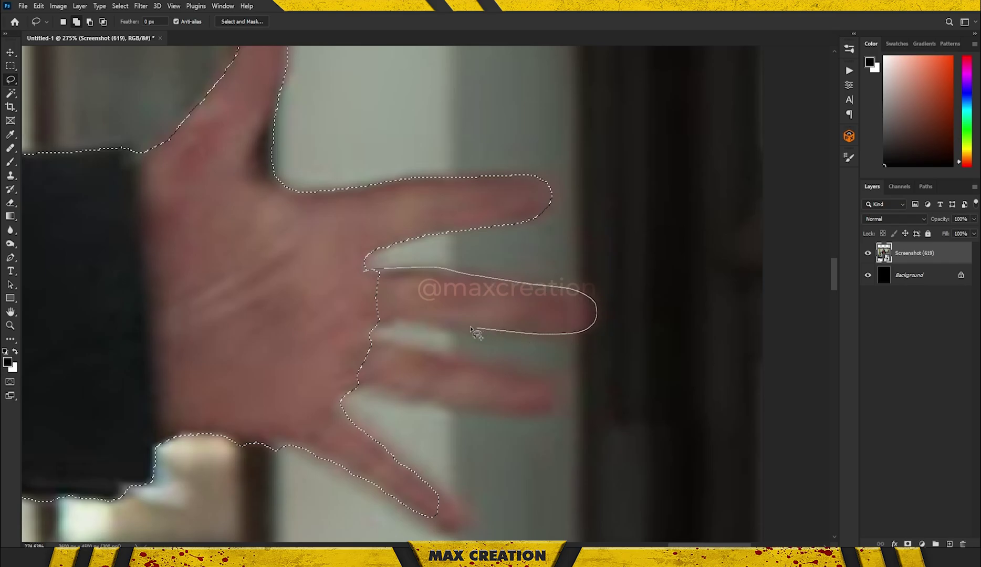
{"action": "left_click_drag", "start_coordinate": [471, 329], "coordinate": [406, 269]}
{"action": "left_click_drag", "start_coordinate": [441, 332], "coordinate": [361, 299]}
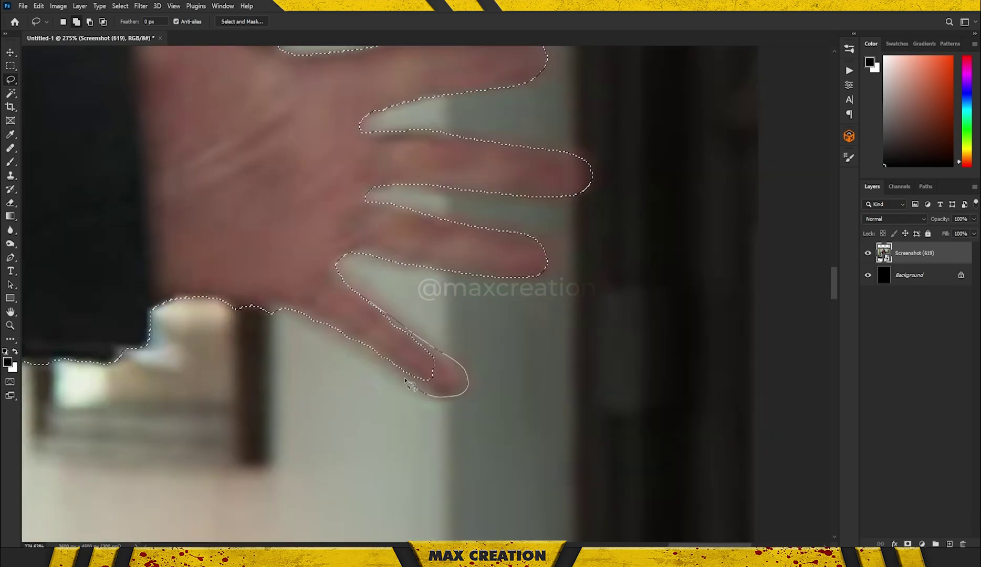
{"action": "left_click_drag", "start_coordinate": [410, 386], "coordinate": [407, 382]}
{"action": "scroll", "coordinate": [407, 382], "scroll_direction": "down", "scroll_amount": 5}
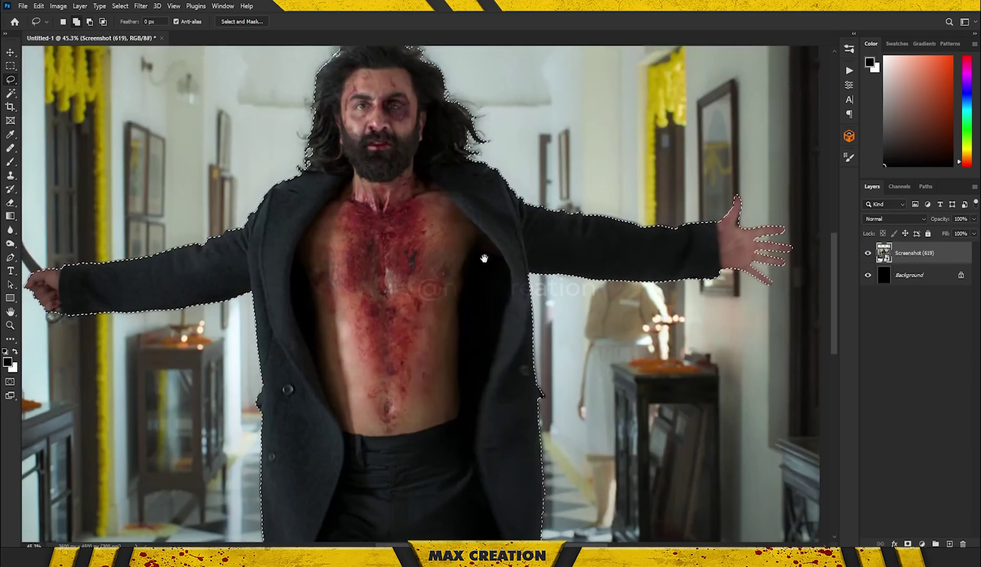
{"action": "scroll", "coordinate": [53, 289], "scroll_direction": "up", "scroll_amount": 5}
Step: Add the knife blade to the selection, then start outlining the front man's head in the crowd
{"action": "left_click_drag", "start_coordinate": [210, 173], "coordinate": [351, 353]}
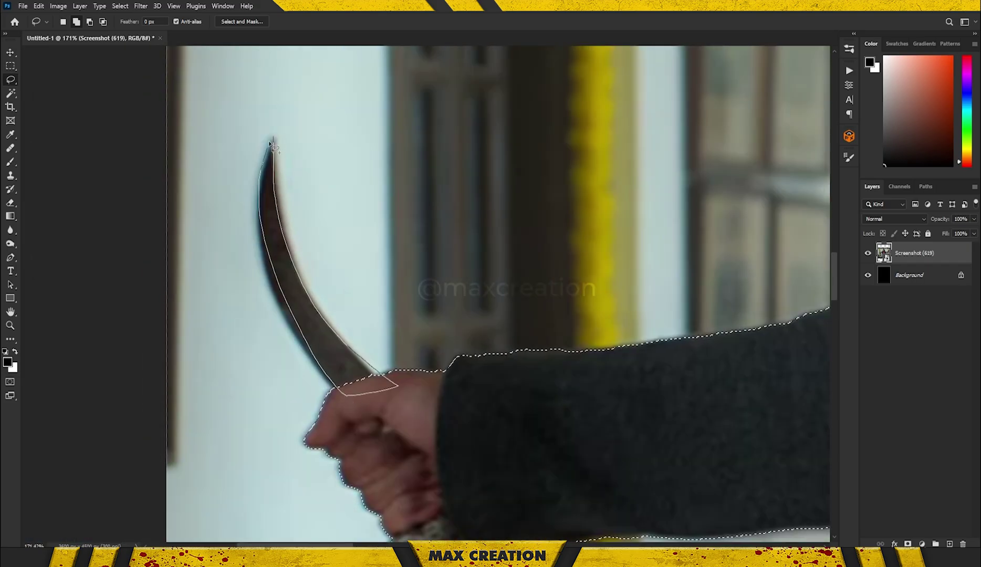
{"action": "scroll", "coordinate": [253, 241], "scroll_direction": "up", "scroll_amount": 3}
{"action": "scroll", "coordinate": [285, 153], "scroll_direction": "down", "scroll_amount": 2}
{"action": "left_click_drag", "start_coordinate": [271, 158], "coordinate": [285, 154]}
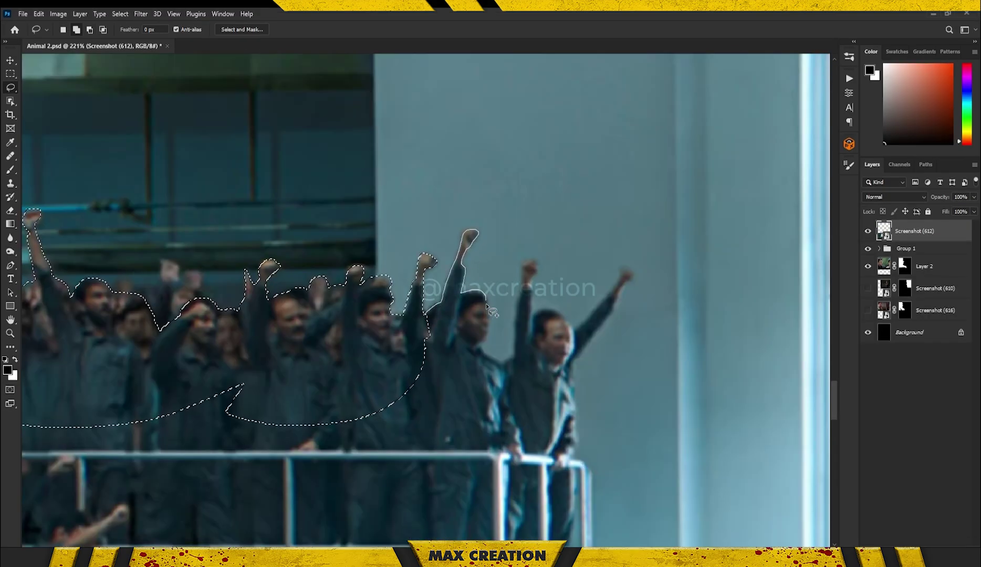
{"action": "left_click_drag", "start_coordinate": [491, 310], "coordinate": [458, 359]}
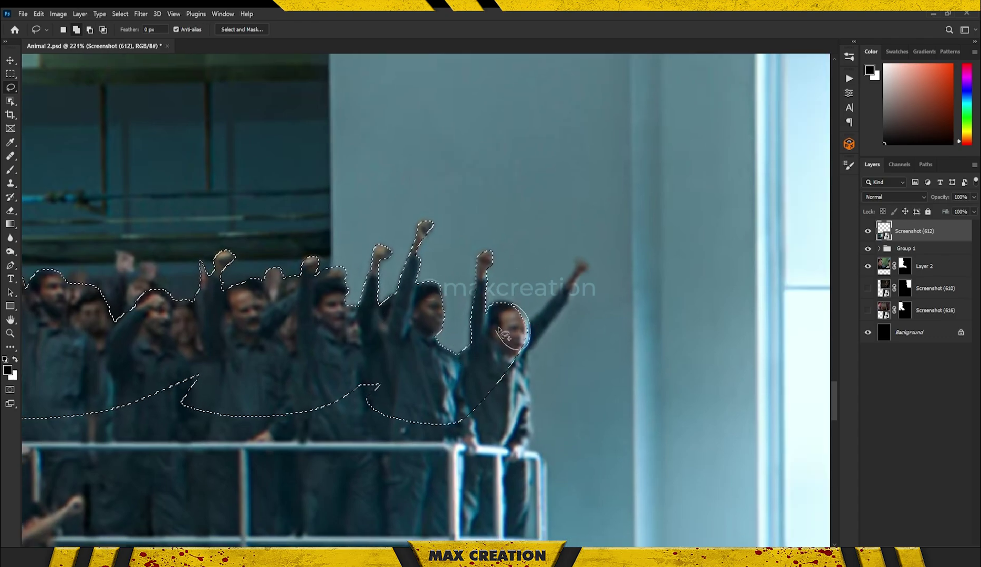
Step: Extend the crowd selection around the front man's raised arm
{"action": "scroll", "coordinate": [574, 310], "scroll_direction": "up", "scroll_amount": 1}
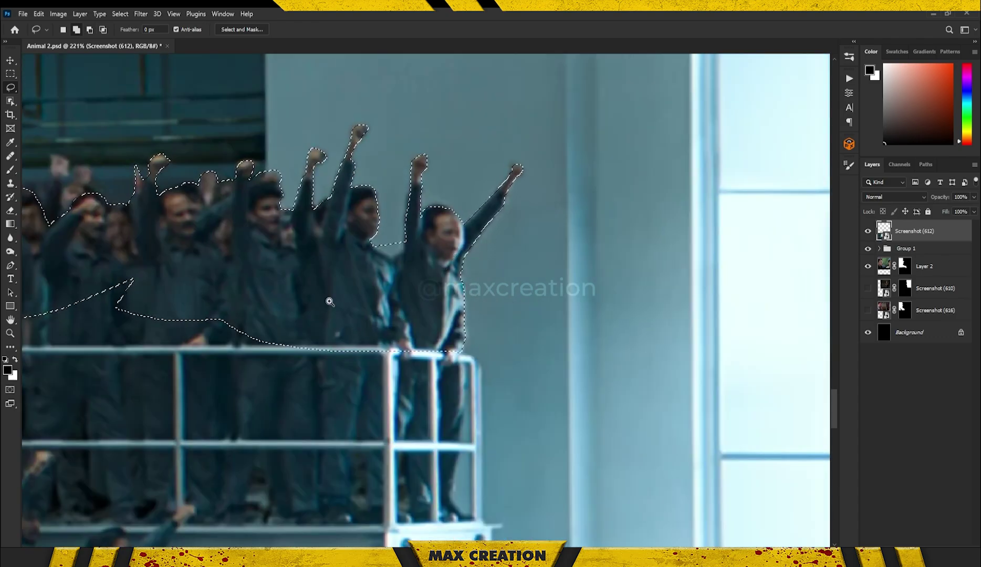
{"action": "scroll", "coordinate": [379, 284], "scroll_direction": "up", "scroll_amount": 1}
{"action": "left_click_drag", "start_coordinate": [574, 310], "coordinate": [370, 279]}
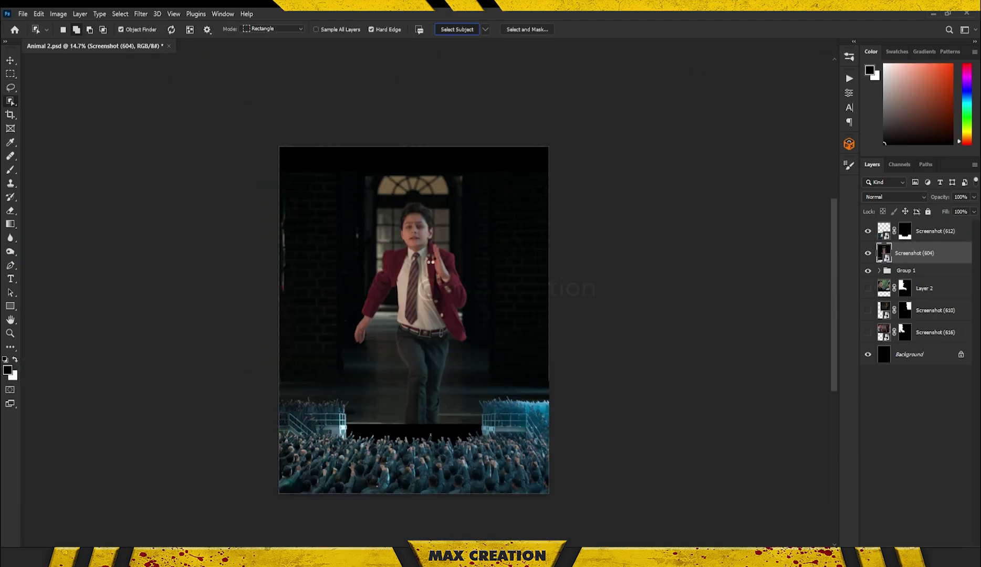
Step: Select the running boy with Select Subject, refine with Lasso, and apply it as his mask
{"action": "left_click", "coordinate": [431, 259]}
{"action": "key", "text": "l"}
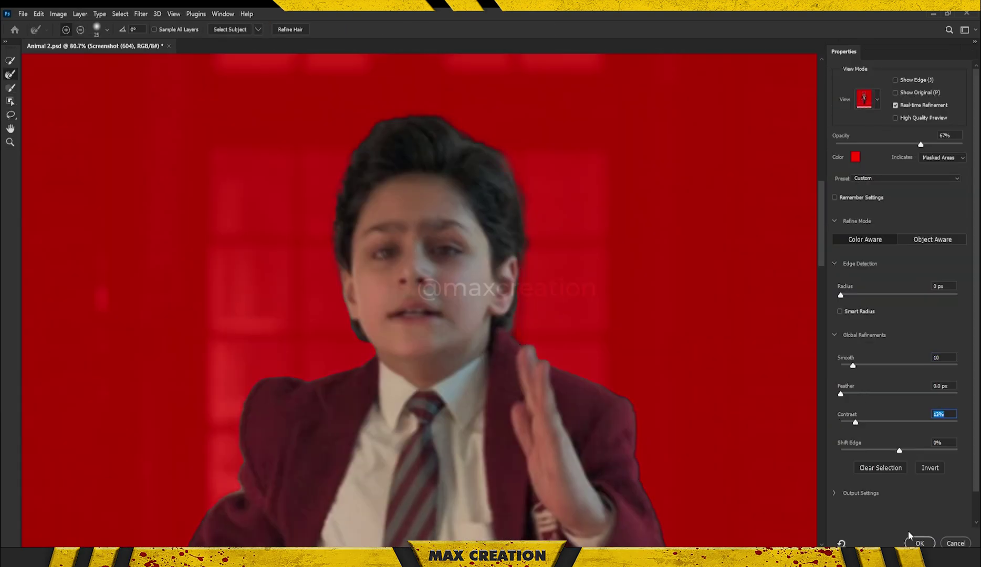
{"action": "left_click", "coordinate": [918, 542]}
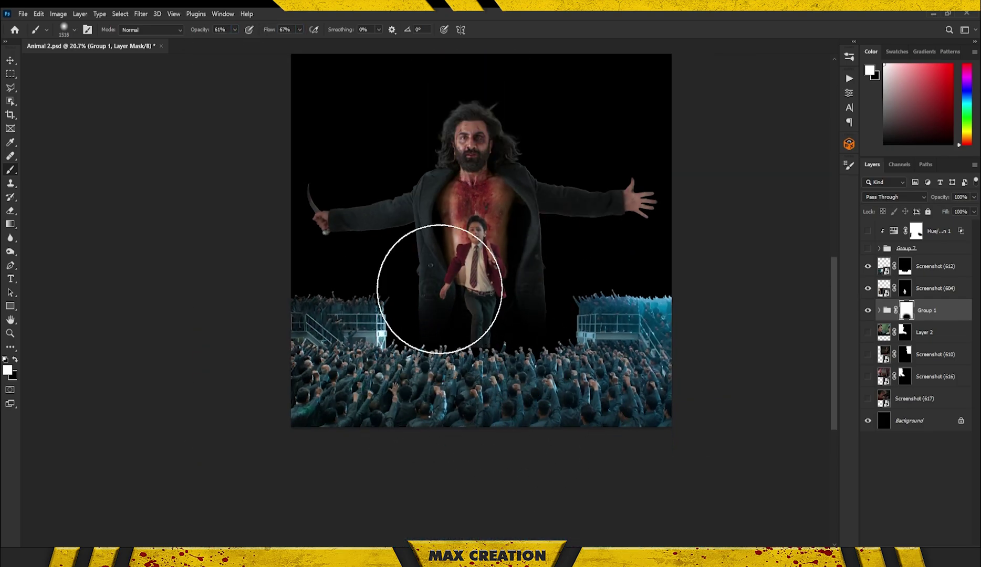
Step: Make black the foreground colour and shrink the brush for painting Group 1's mask
{"action": "scroll", "coordinate": [440, 289], "scroll_direction": "up", "scroll_amount": 3}
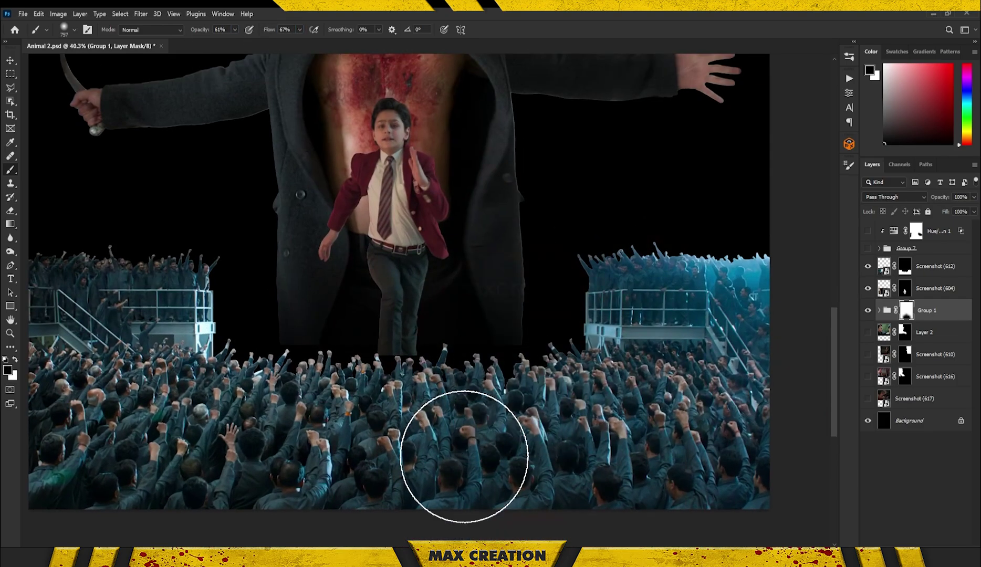
{"action": "scroll", "coordinate": [465, 449], "scroll_direction": "down", "scroll_amount": 2}
{"action": "key", "text": "x"}
{"action": "key", "text": "bracketleft"}
{"action": "key", "text": "bracketleft"}
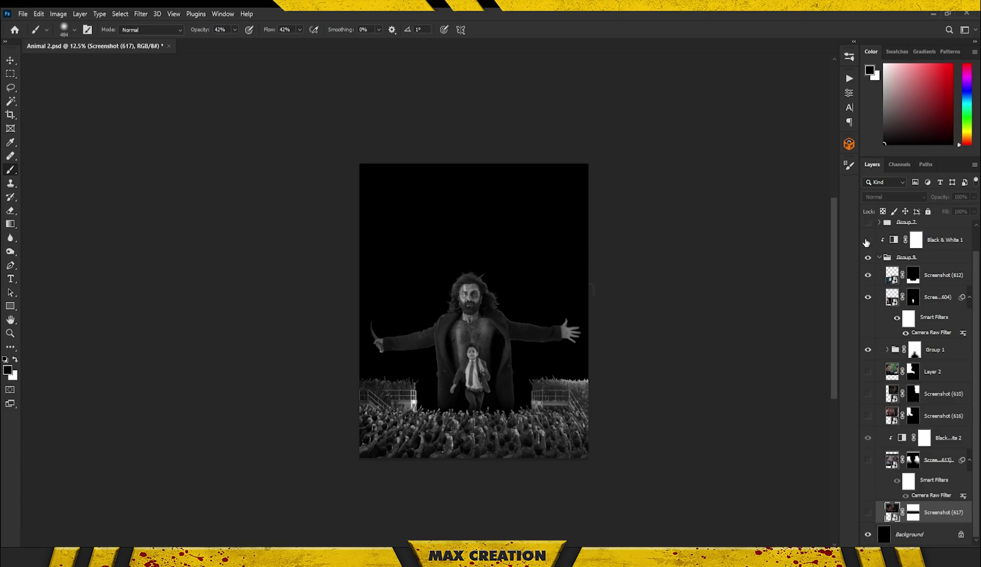
Step: Hide Black & White 1, show the couple (Screenshot 617) and side faces (Screenshot 613), and collapse Group 9
{"action": "left_click", "coordinate": [867, 240]}
{"action": "left_click", "coordinate": [868, 512]}
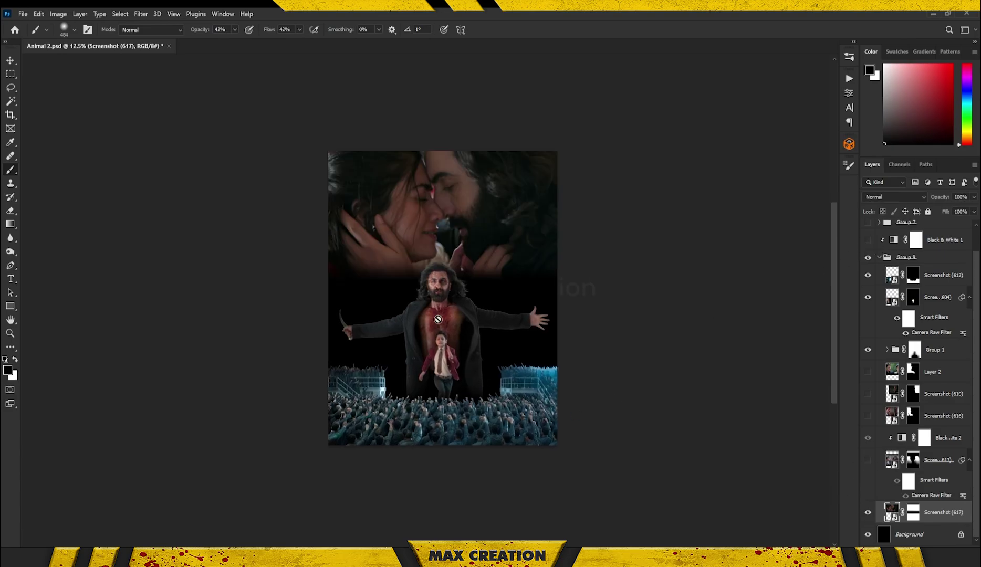
{"action": "scroll", "coordinate": [449, 208], "scroll_direction": "up", "scroll_amount": 2}
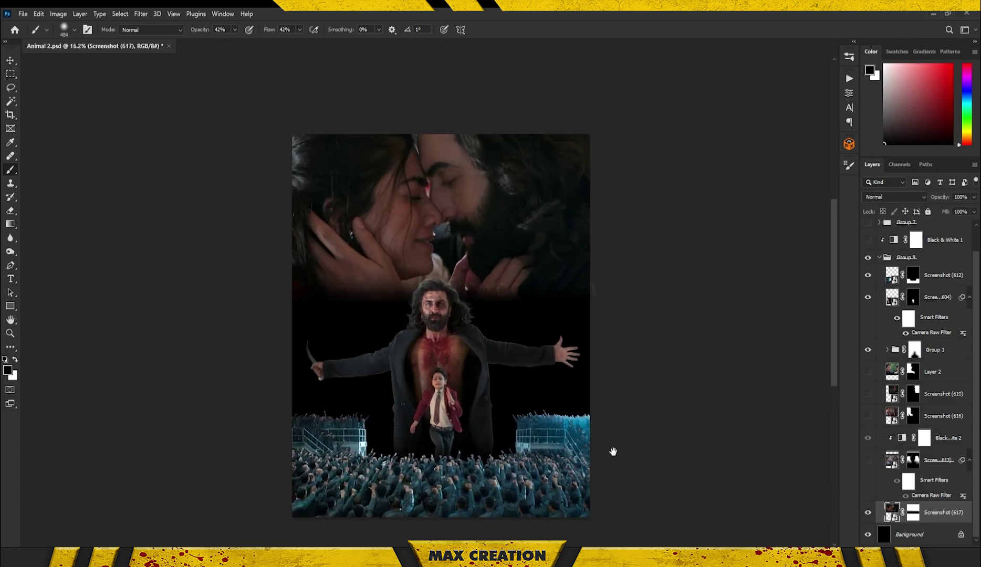
{"action": "left_click", "coordinate": [868, 461]}
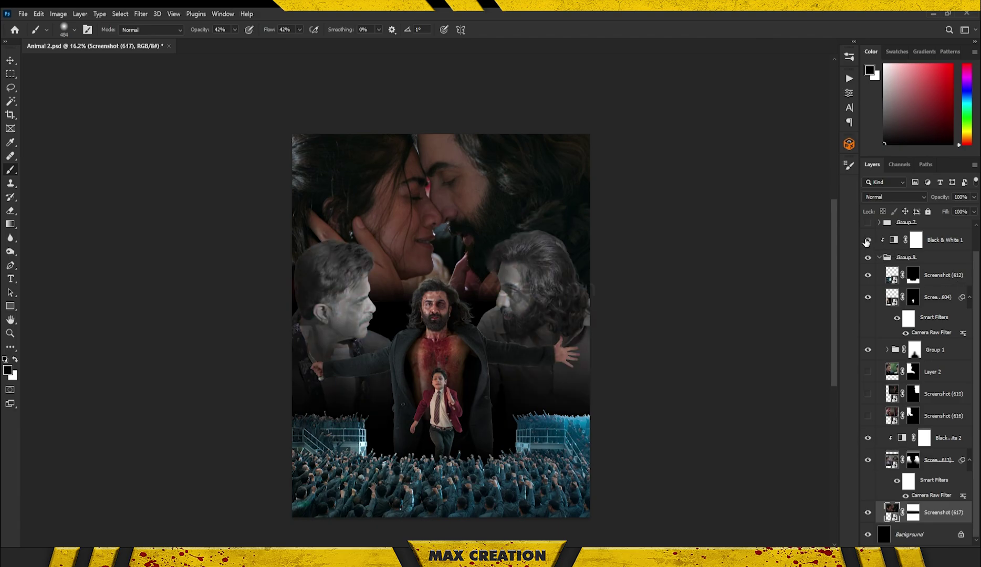
{"action": "left_click", "coordinate": [880, 259]}
{"action": "left_click_drag", "start_coordinate": [479, 339], "coordinate": [492, 362]}
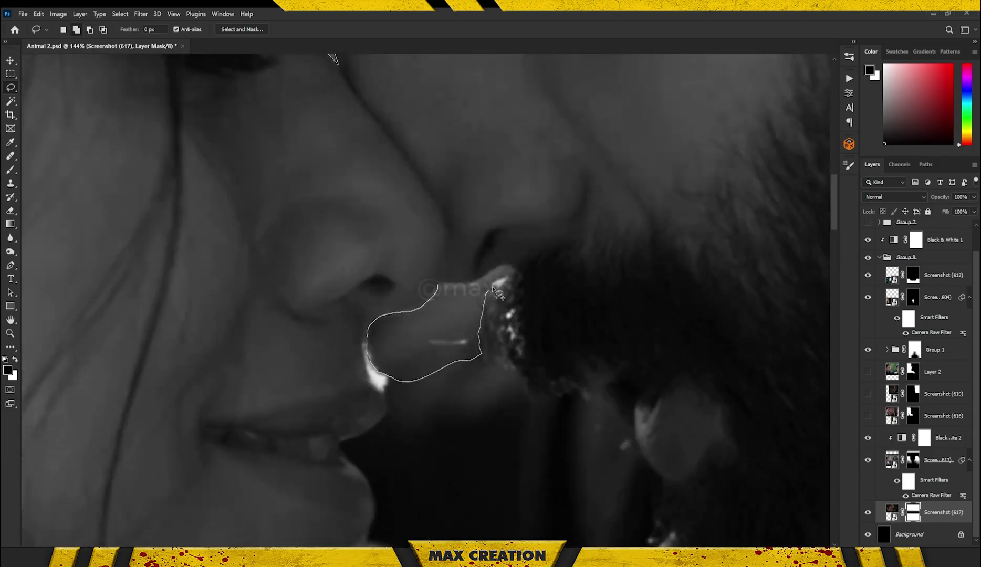
Step: Lasso the dark gap between the couple's faces, below their chins, beside his neck and along her jaw
{"action": "left_click_drag", "start_coordinate": [397, 281], "coordinate": [397, 323]}
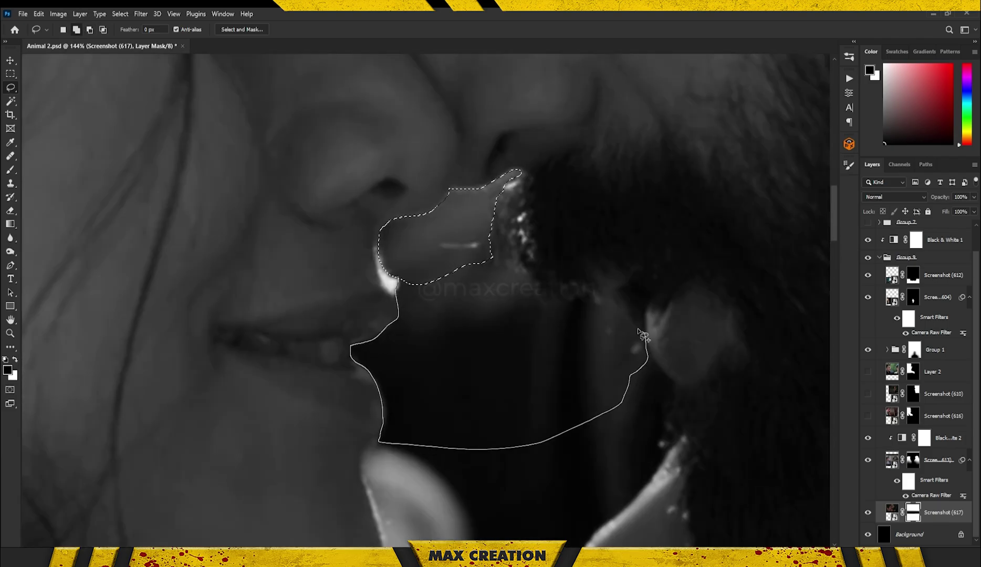
{"action": "left_click_drag", "start_coordinate": [556, 307], "coordinate": [556, 304]}
{"action": "scroll", "coordinate": [557, 305], "scroll_direction": "down", "scroll_amount": 3}
{"action": "scroll", "coordinate": [416, 344], "scroll_direction": "up", "scroll_amount": 3}
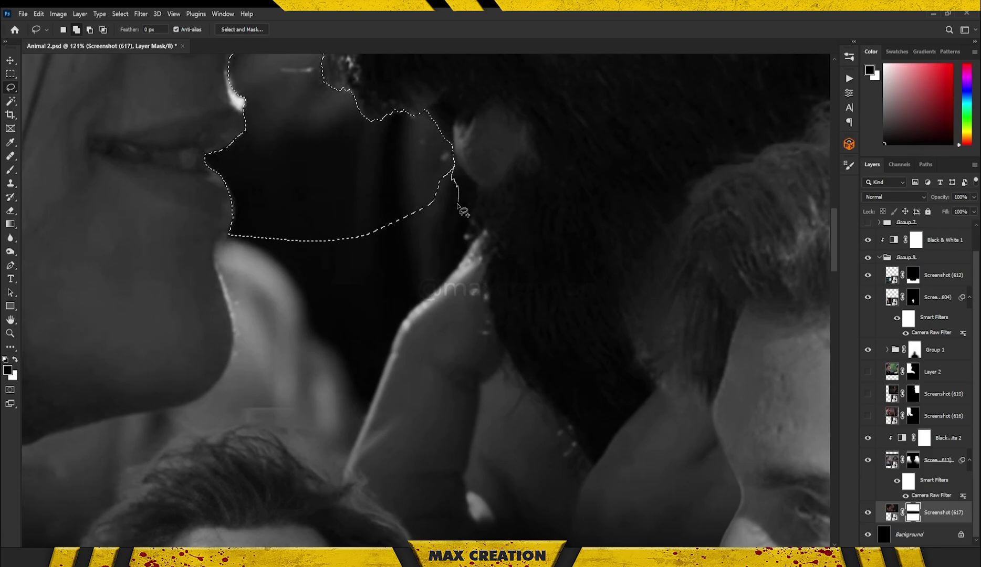
{"action": "scroll", "coordinate": [475, 245], "scroll_direction": "down", "scroll_amount": 2}
{"action": "scroll", "coordinate": [487, 233], "scroll_direction": "up", "scroll_amount": 4}
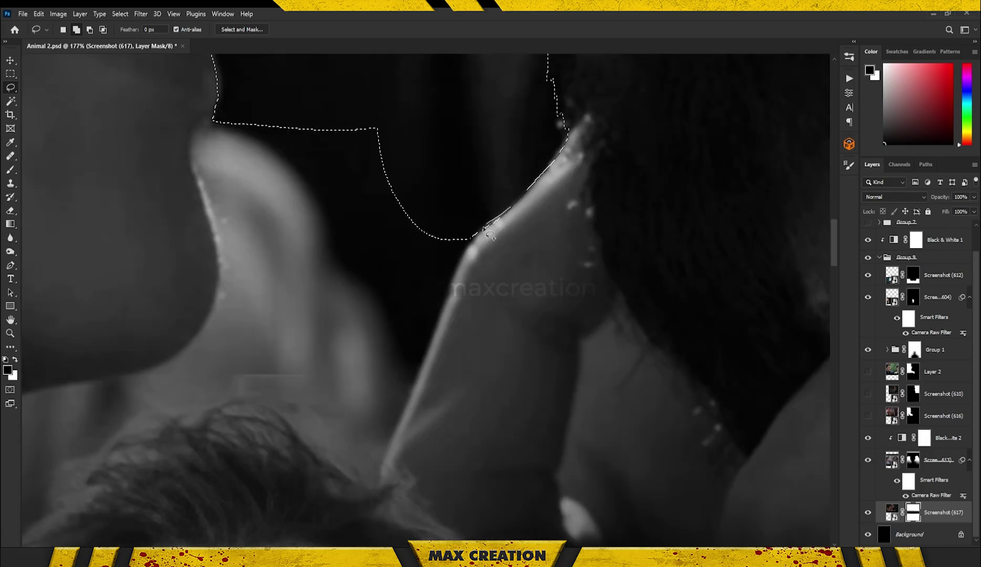
{"action": "left_click_drag", "start_coordinate": [444, 311], "coordinate": [423, 362]}
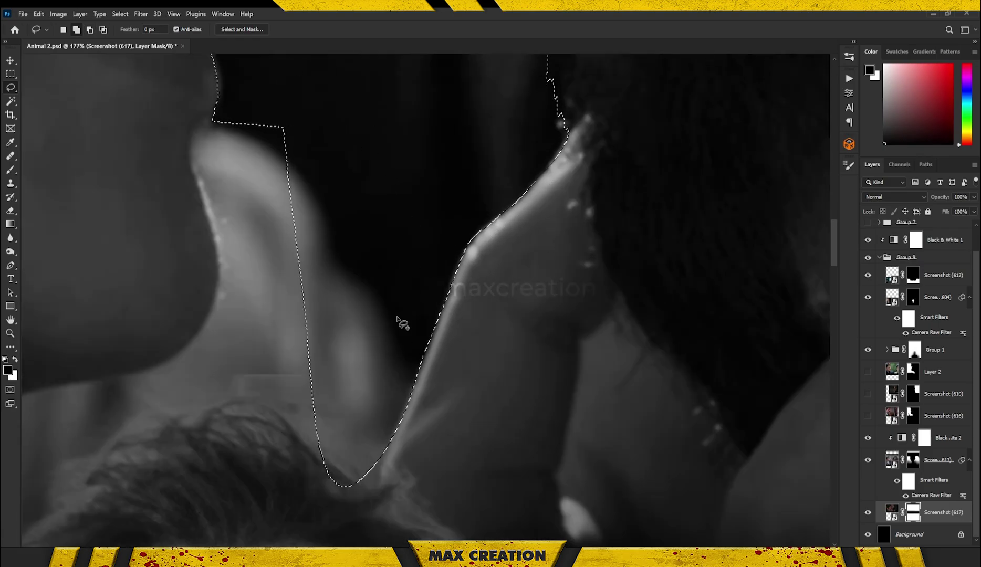
{"action": "scroll", "coordinate": [397, 319], "scroll_direction": "down", "scroll_amount": 2}
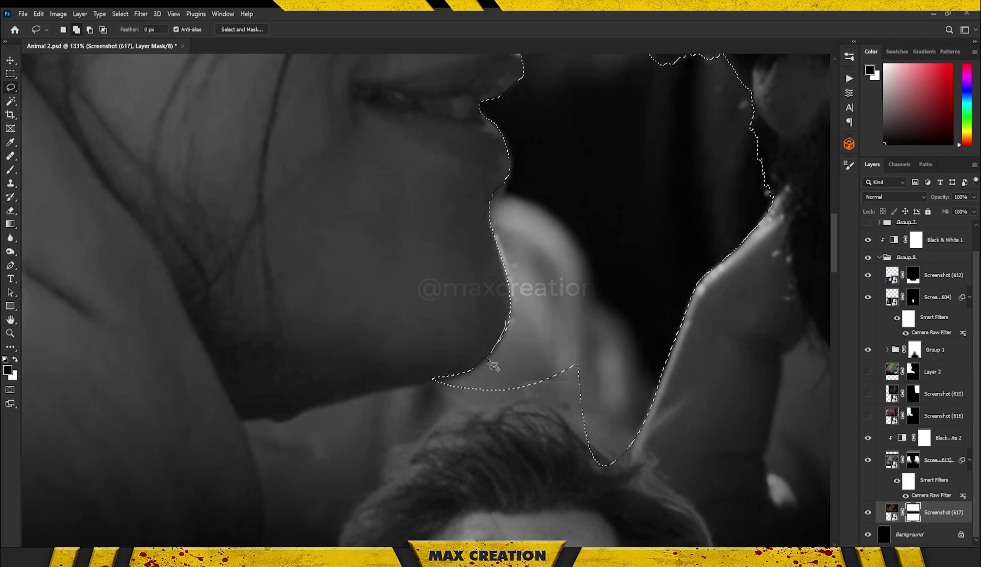
{"action": "left_click_drag", "start_coordinate": [494, 357], "coordinate": [404, 322]}
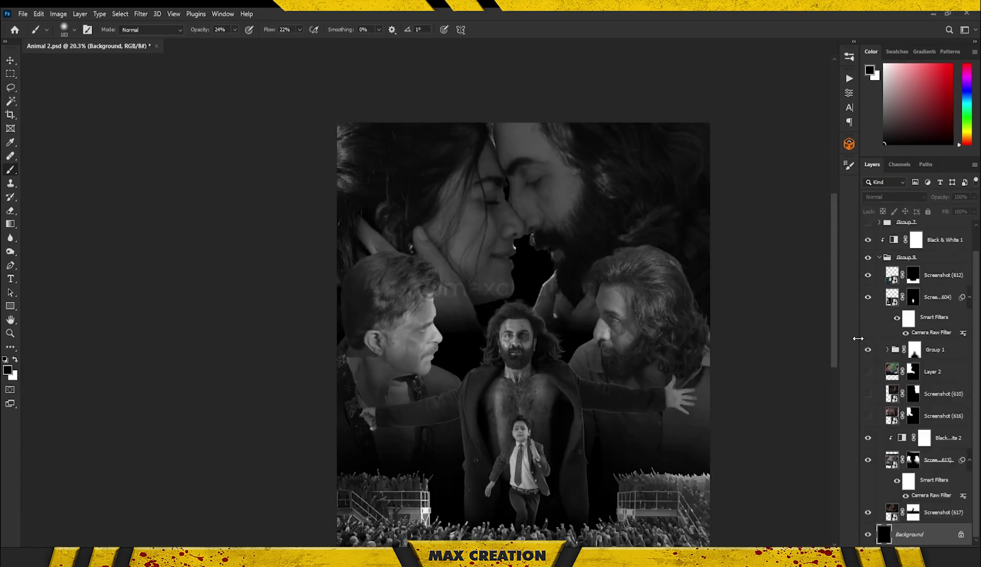
Step: Add a new clipped layer and paint a soft rim light along the hero's arm
{"action": "key", "text": "alt+ctrl+shift+n"}
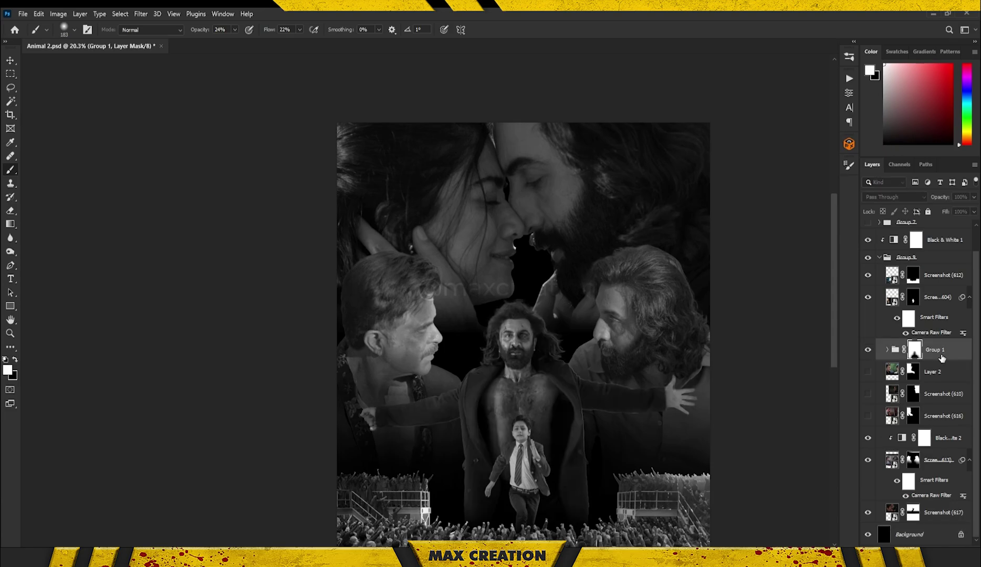
{"action": "scroll", "coordinate": [556, 390], "scroll_direction": "up", "scroll_amount": 5}
{"action": "scroll", "coordinate": [686, 298], "scroll_direction": "up", "scroll_amount": 3}
{"action": "left_click_drag", "start_coordinate": [561, 360], "coordinate": [483, 349]}
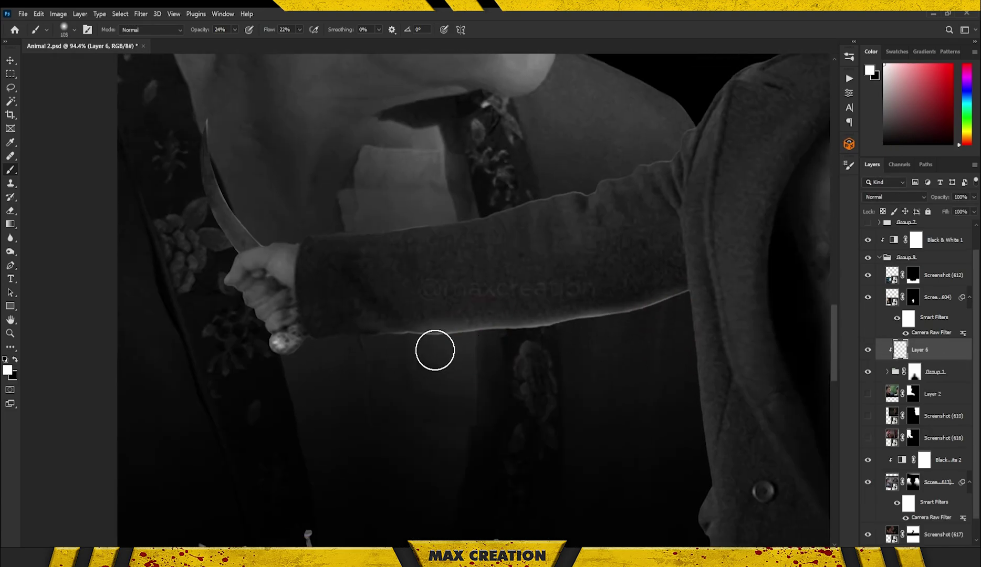
Step: Scroll around the poster to inspect the red glow behind the figures
{"action": "scroll", "coordinate": [602, 328], "scroll_direction": "left", "scroll_amount": 3}
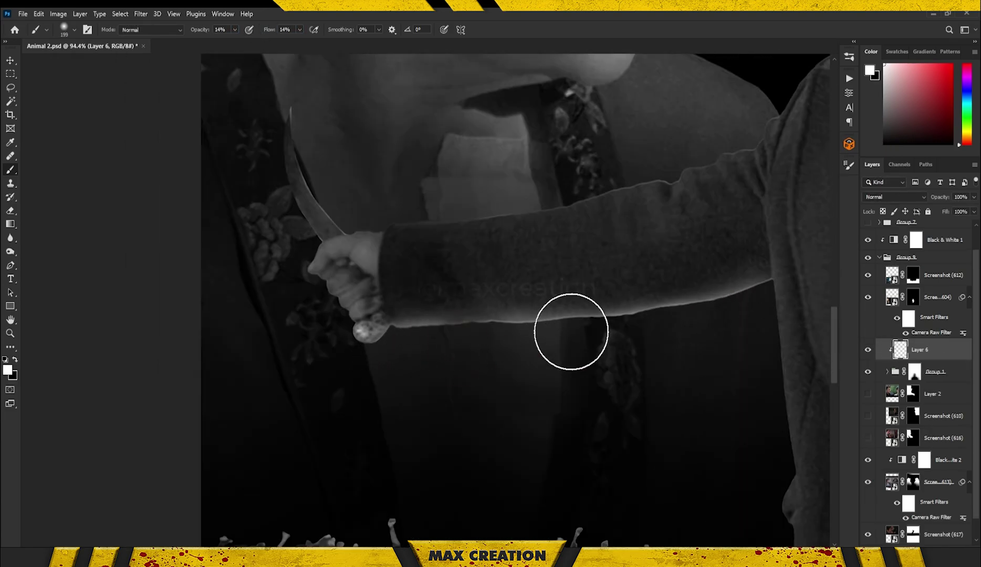
{"action": "scroll", "coordinate": [411, 342], "scroll_direction": "down", "scroll_amount": 2}
{"action": "scroll", "coordinate": [387, 333], "scroll_direction": "down", "scroll_amount": 1}
{"action": "scroll", "coordinate": [460, 273], "scroll_direction": "down", "scroll_amount": 1}
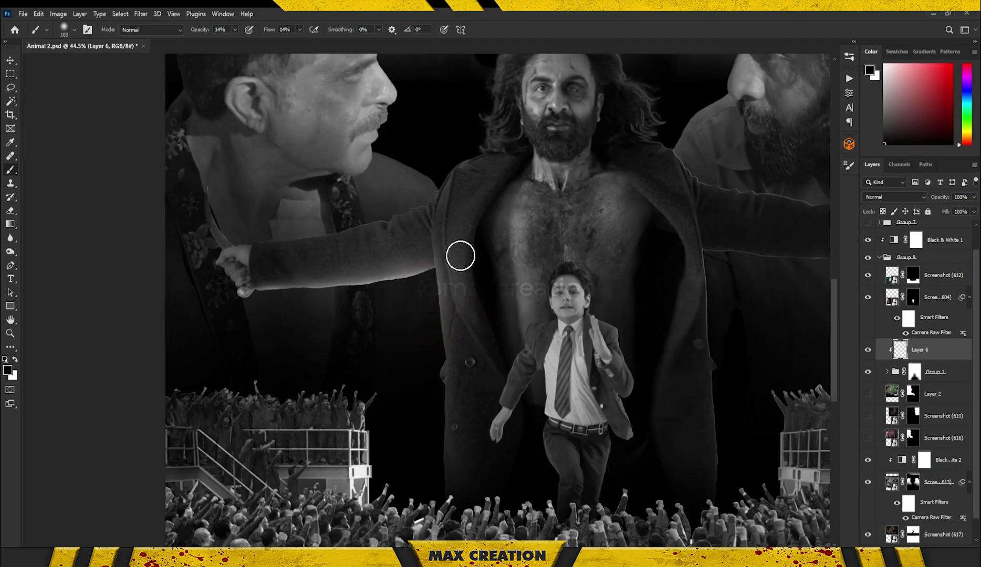
{"action": "scroll", "coordinate": [442, 349], "scroll_direction": "up", "scroll_amount": 1}
{"action": "scroll", "coordinate": [444, 409], "scroll_direction": "down", "scroll_amount": 3}
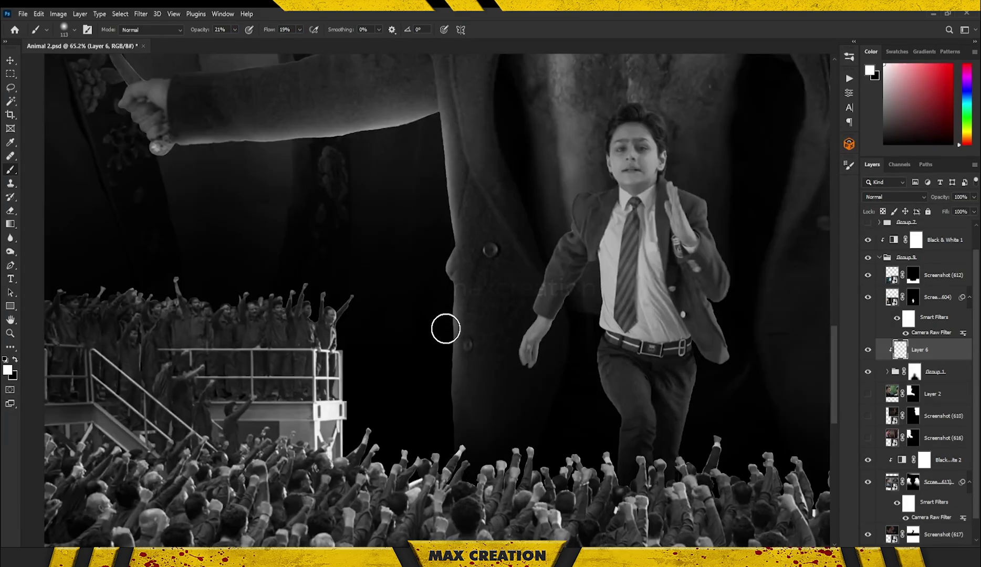
{"action": "scroll", "coordinate": [423, 204], "scroll_direction": "right", "scroll_amount": 5}
{"action": "scroll", "coordinate": [466, 425], "scroll_direction": "up", "scroll_amount": 2}
{"action": "scroll", "coordinate": [449, 344], "scroll_direction": "down", "scroll_amount": 3}
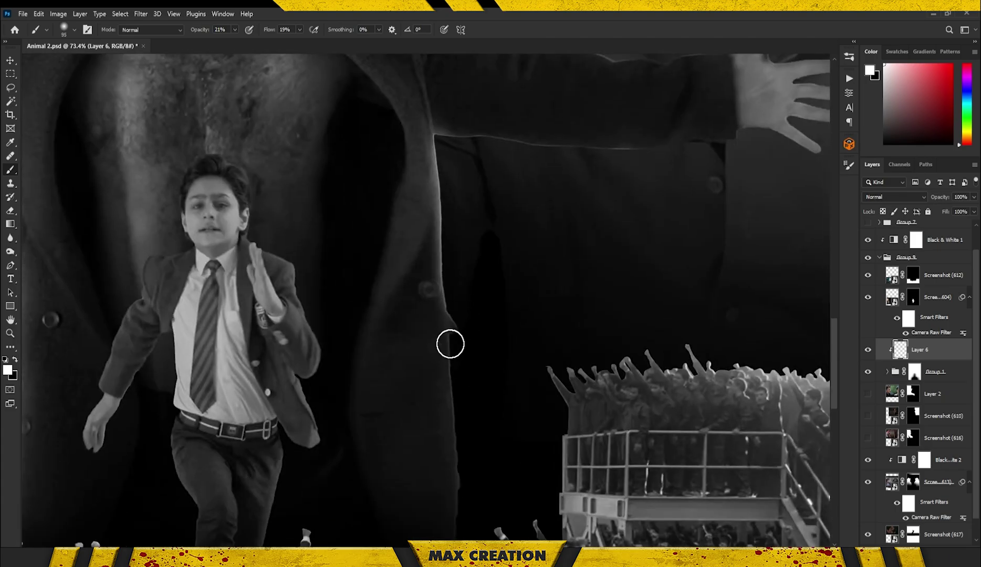
{"action": "scroll", "coordinate": [487, 400], "scroll_direction": "down", "scroll_amount": 3}
{"action": "scroll", "coordinate": [599, 423], "scroll_direction": "down", "scroll_amount": 3}
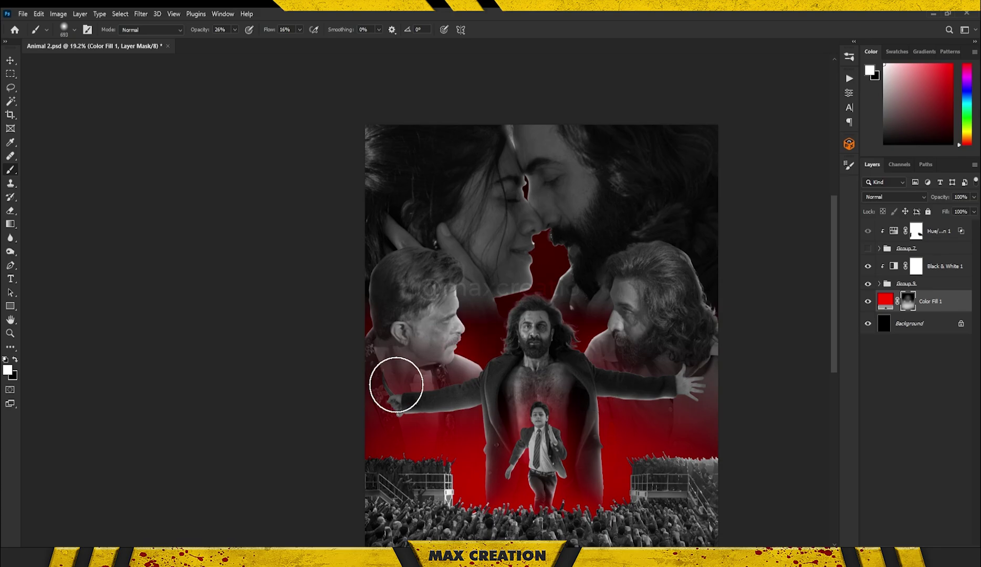
Step: Save the poster and set Layer 11's blend mode to Overlay
{"action": "key", "text": "ctrl+s"}
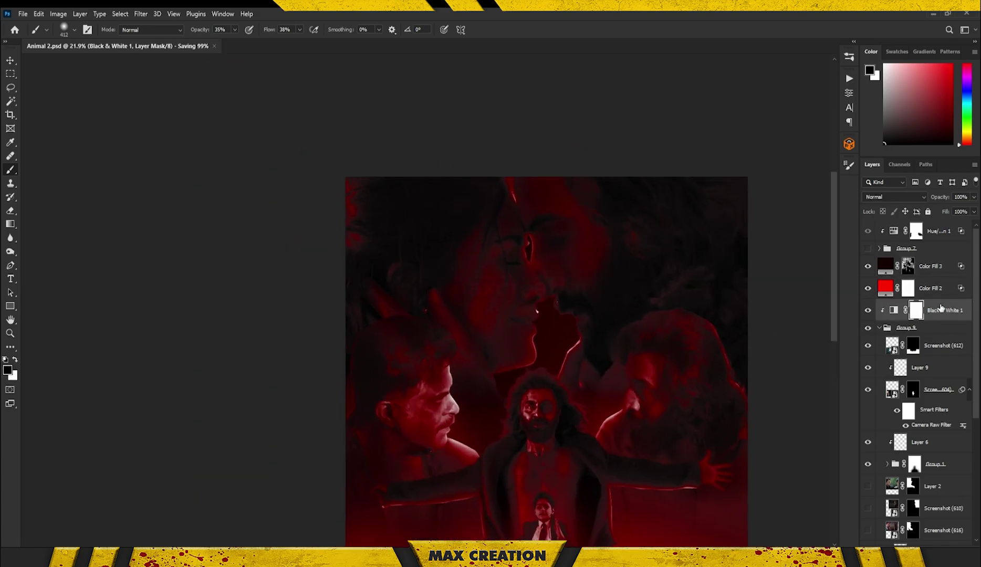
{"action": "left_click", "coordinate": [902, 198]}
Step: Apply the Overlay blend to Layer 11 and bring the hero's hair into view
{"action": "left_click", "coordinate": [874, 321]}
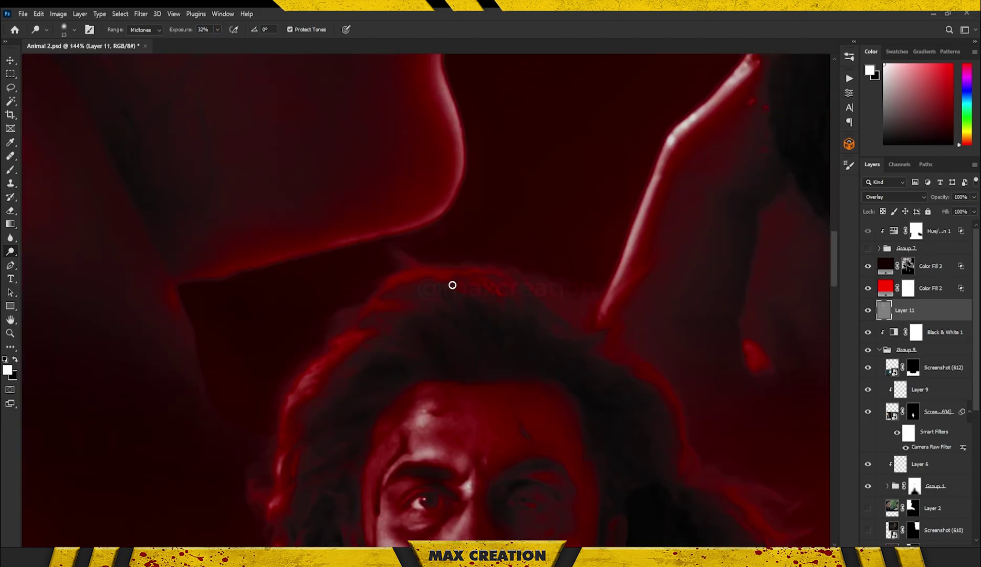
{"action": "left_click_drag", "start_coordinate": [615, 338], "coordinate": [476, 301]}
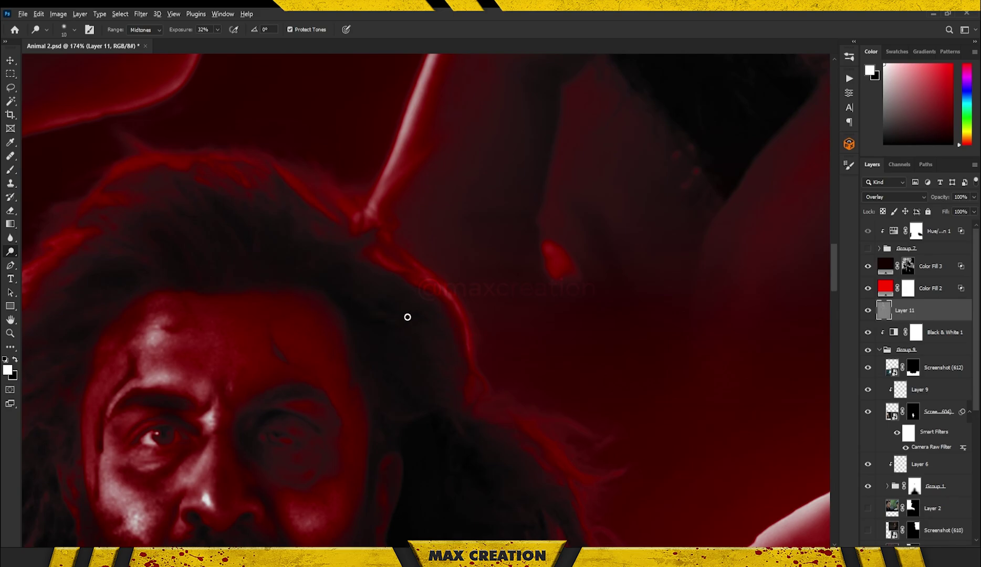
{"action": "scroll", "coordinate": [506, 373], "scroll_direction": "down", "scroll_amount": 2}
{"action": "scroll", "coordinate": [505, 373], "scroll_direction": "right", "scroll_amount": 2}
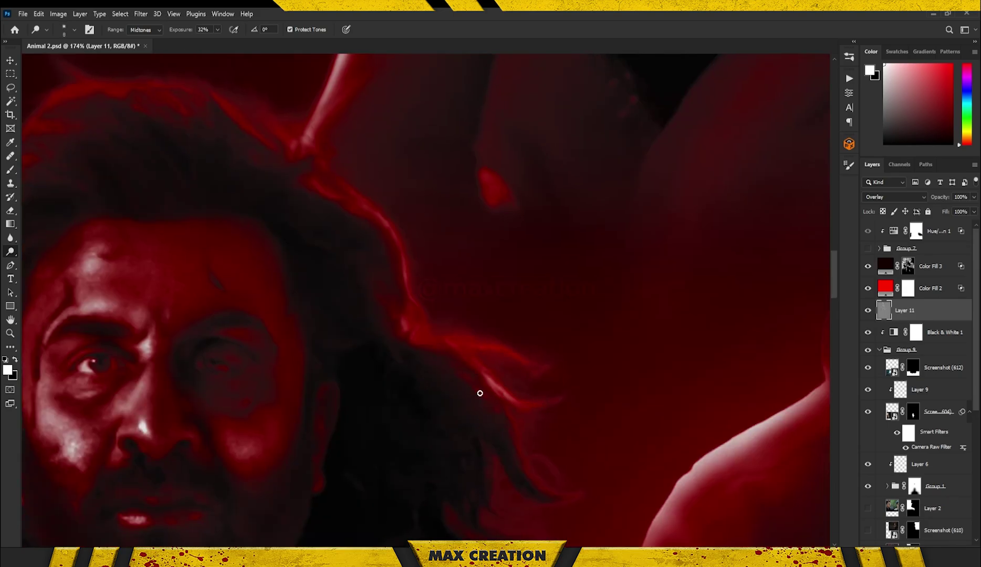
{"action": "scroll", "coordinate": [454, 375], "scroll_direction": "down", "scroll_amount": 3}
{"action": "scroll", "coordinate": [389, 372], "scroll_direction": "right", "scroll_amount": 4}
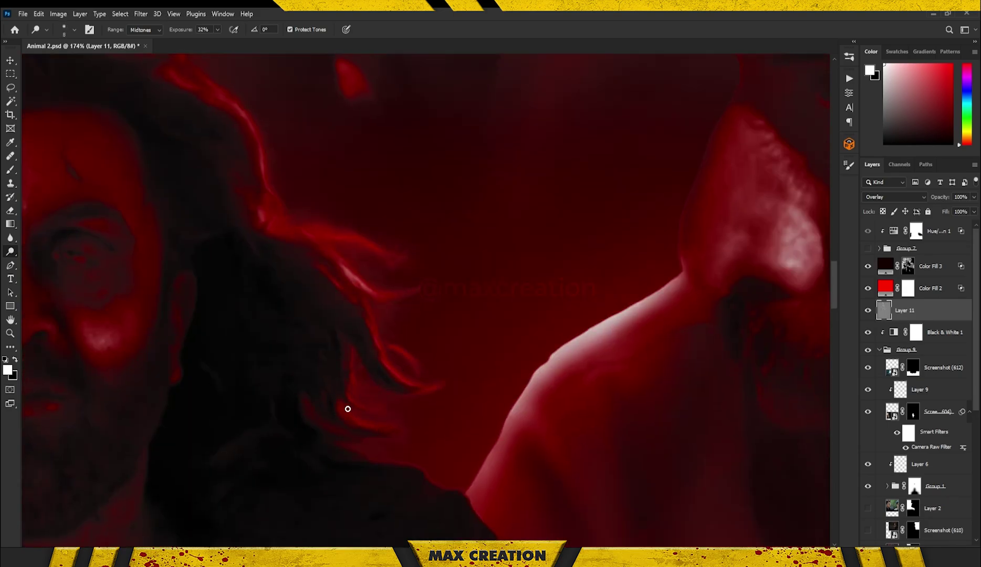
Step: Expand Group 1 and load its mask as the hero's arm selection
{"action": "scroll", "coordinate": [380, 428], "scroll_direction": "left", "scroll_amount": 3}
{"action": "scroll", "coordinate": [516, 389], "scroll_direction": "down", "scroll_amount": 3}
{"action": "scroll", "coordinate": [517, 389], "scroll_direction": "down", "scroll_amount": 5}
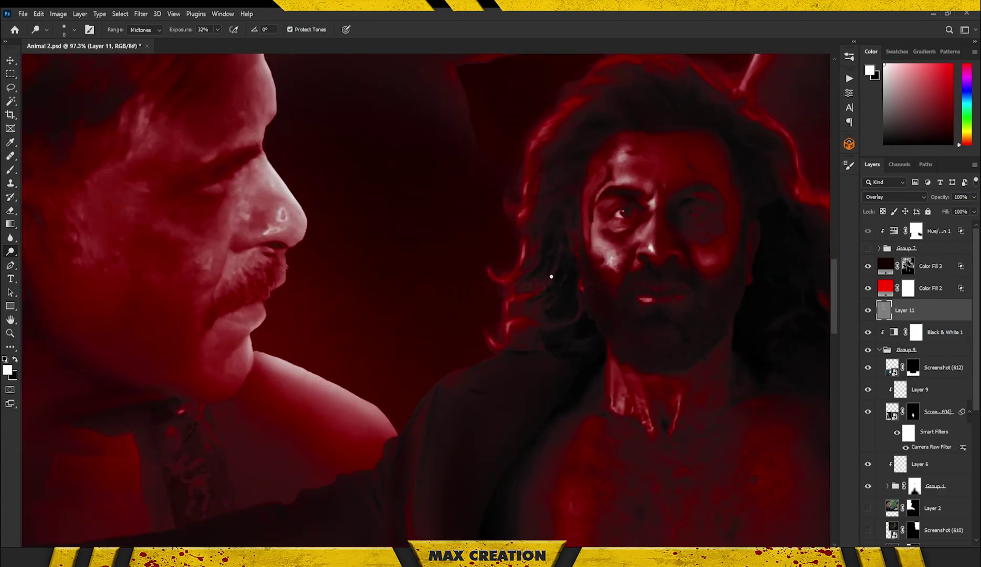
{"action": "scroll", "coordinate": [426, 395], "scroll_direction": "up", "scroll_amount": 8}
{"action": "scroll", "coordinate": [799, 396], "scroll_direction": "down", "scroll_amount": 5}
{"action": "left_click", "coordinate": [888, 486]}
{"action": "left_click", "coordinate": [901, 508], "text": "ctrl"}
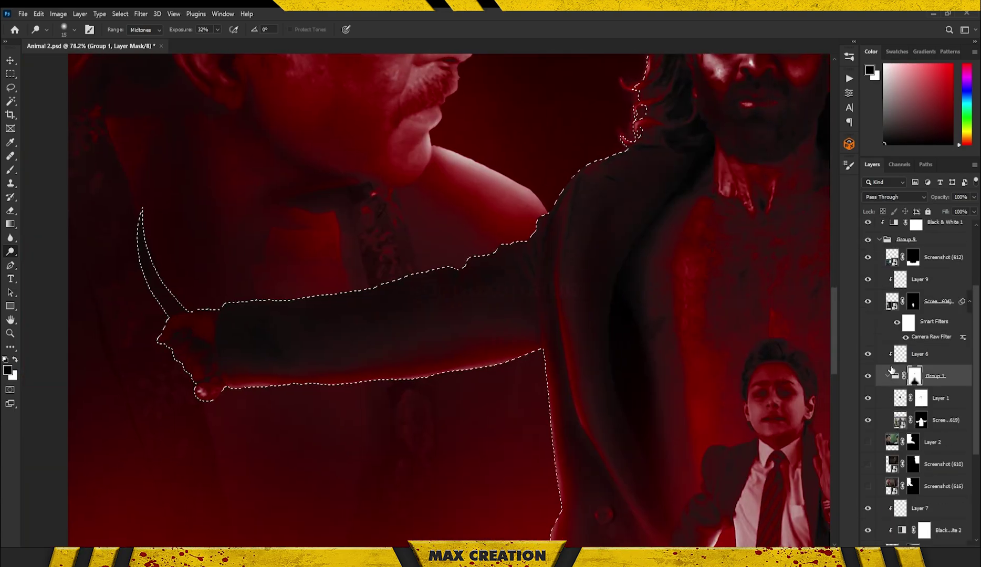
Step: Dodge bright rim-light edges along the lower sides of the hero's fingers
{"action": "scroll", "coordinate": [644, 357], "scroll_direction": "up", "scroll_amount": 4}
{"action": "scroll", "coordinate": [582, 371], "scroll_direction": "down", "scroll_amount": 4}
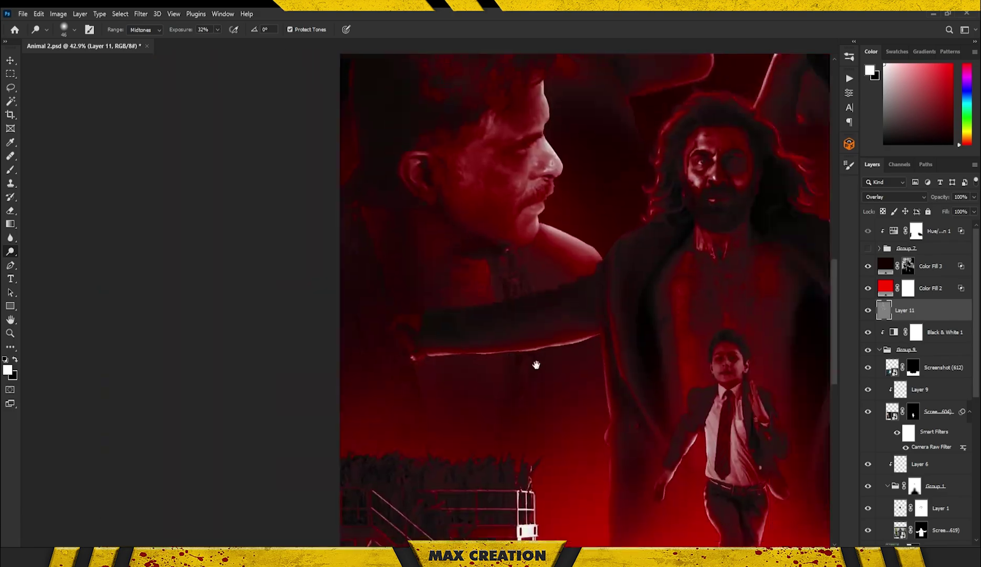
{"action": "scroll", "coordinate": [534, 365], "scroll_direction": "up", "scroll_amount": 6}
{"action": "scroll", "coordinate": [654, 365], "scroll_direction": "down", "scroll_amount": 3}
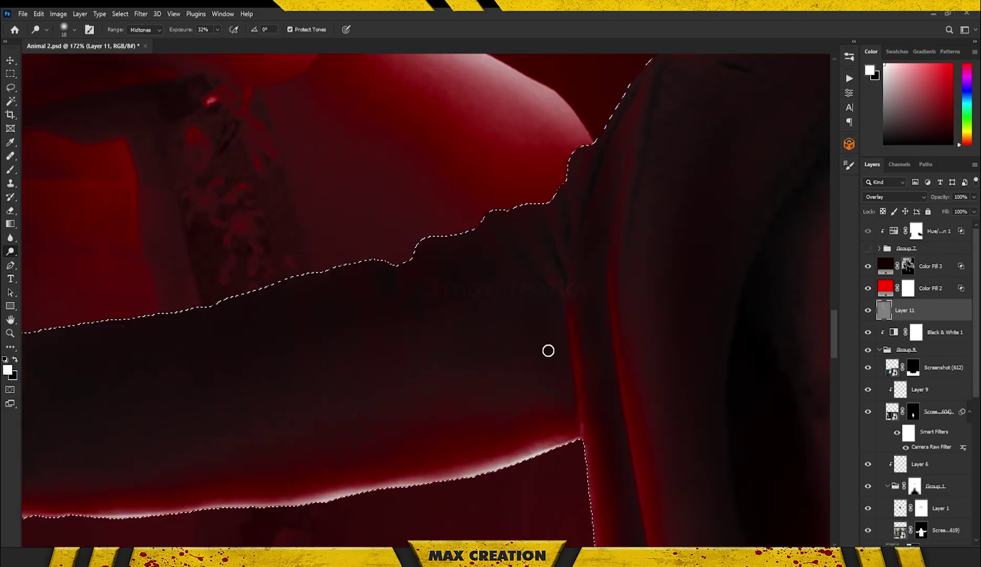
{"action": "scroll", "coordinate": [499, 146], "scroll_direction": "down", "scroll_amount": 2}
{"action": "scroll", "coordinate": [473, 453], "scroll_direction": "down", "scroll_amount": 2}
{"action": "scroll", "coordinate": [462, 358], "scroll_direction": "up", "scroll_amount": 3}
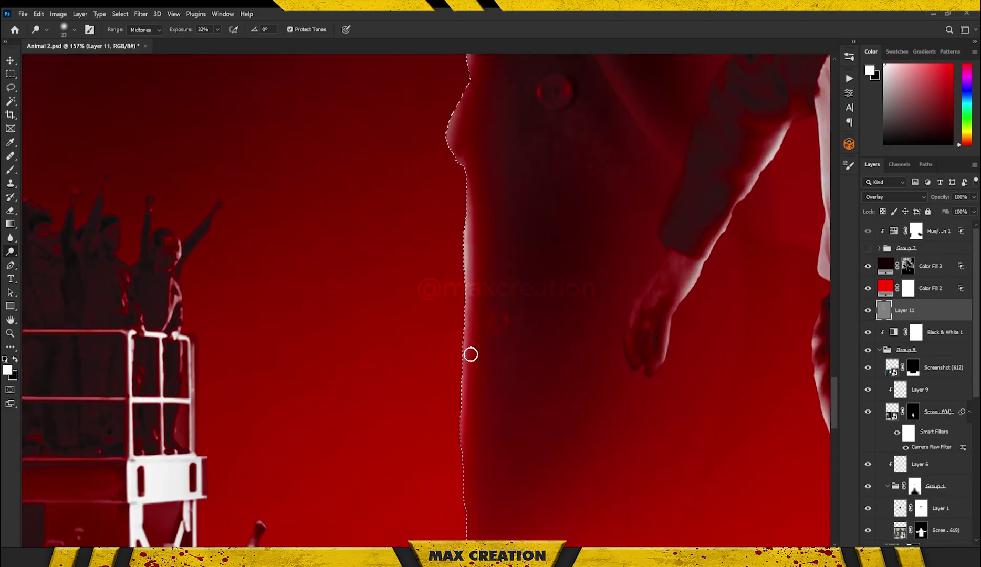
{"action": "scroll", "coordinate": [473, 473], "scroll_direction": "up", "scroll_amount": 2}
{"action": "scroll", "coordinate": [498, 399], "scroll_direction": "down", "scroll_amount": 2}
{"action": "scroll", "coordinate": [667, 292], "scroll_direction": "up", "scroll_amount": 2}
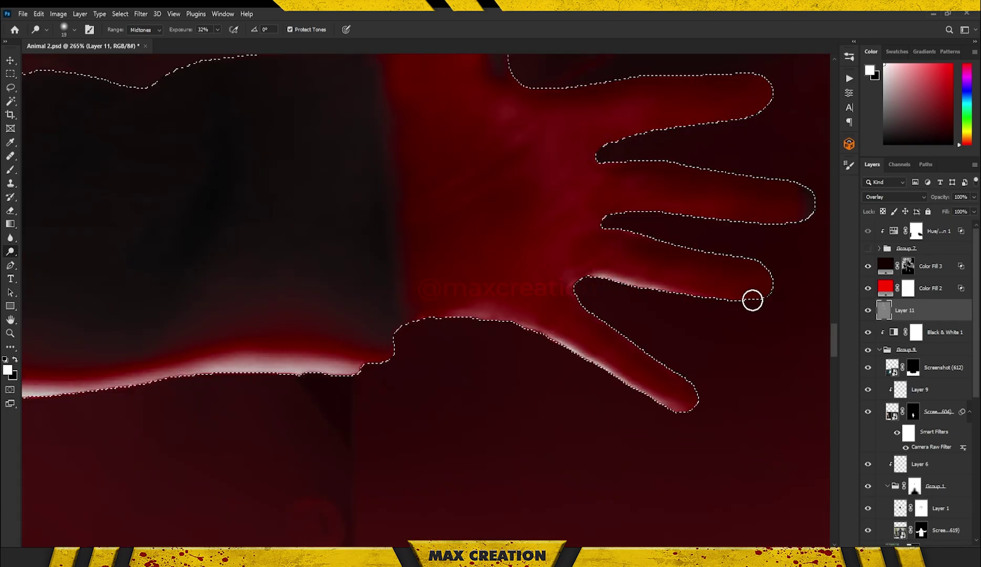
{"action": "scroll", "coordinate": [648, 293], "scroll_direction": "up", "scroll_amount": 1}
{"action": "left_click_drag", "start_coordinate": [406, 299], "coordinate": [460, 311]}
{"action": "left_click_drag", "start_coordinate": [597, 303], "coordinate": [397, 298]}
{"action": "mouse_move", "coordinate": [519, 204]}
{"action": "left_mouse_down"}
{"action": "mouse_move", "coordinate": [385, 232]}
{"action": "mouse_move", "coordinate": [416, 215]}
{"action": "mouse_move", "coordinate": [404, 221]}
{"action": "left_mouse_up"}
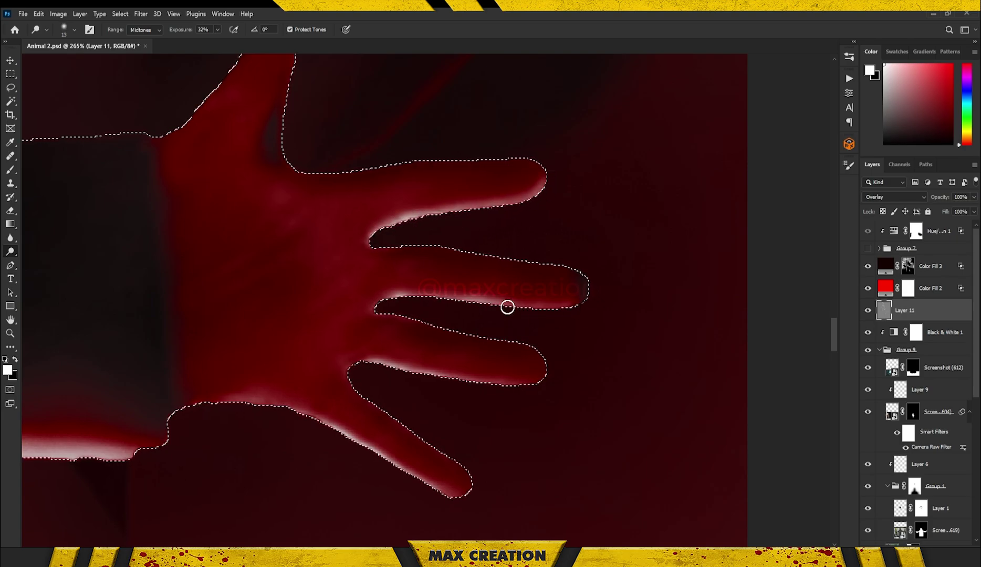
Step: Brighten the thumb's edge with a larger dodge brush and begin shading around the boy's head
{"action": "left_click_drag", "start_coordinate": [545, 182], "coordinate": [328, 197]}
{"action": "key", "text": "bracketright"}
{"action": "key", "text": "bracketright"}
{"action": "key", "text": "bracketright"}
{"action": "left_click_drag", "start_coordinate": [622, 184], "coordinate": [613, 225]}
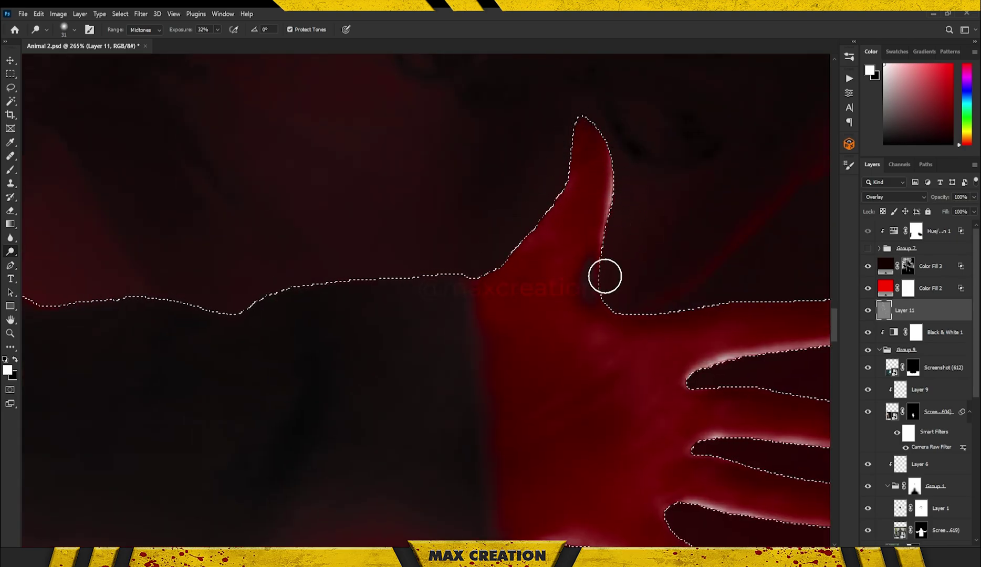
{"action": "left_click_drag", "start_coordinate": [493, 274], "coordinate": [359, 359]}
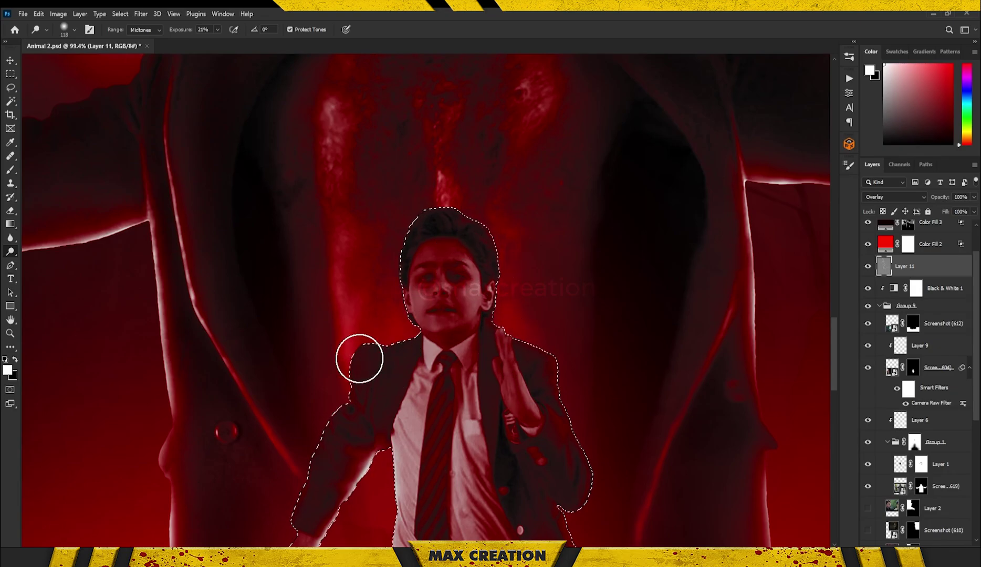
Step: Drop the current selection and save the poster
{"action": "scroll", "coordinate": [520, 355], "scroll_direction": "down", "scroll_amount": 3}
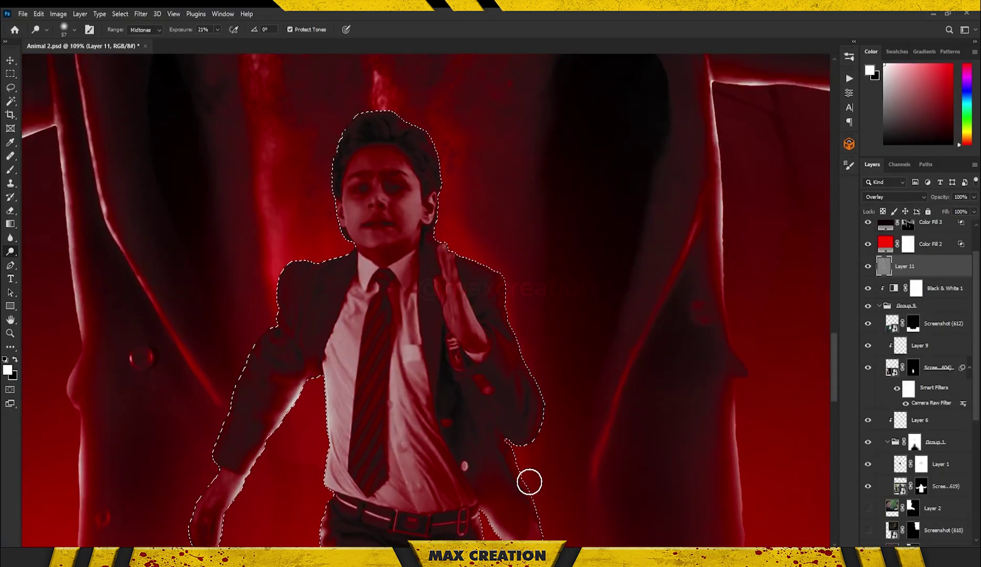
{"action": "scroll", "coordinate": [528, 480], "scroll_direction": "up", "scroll_amount": 4}
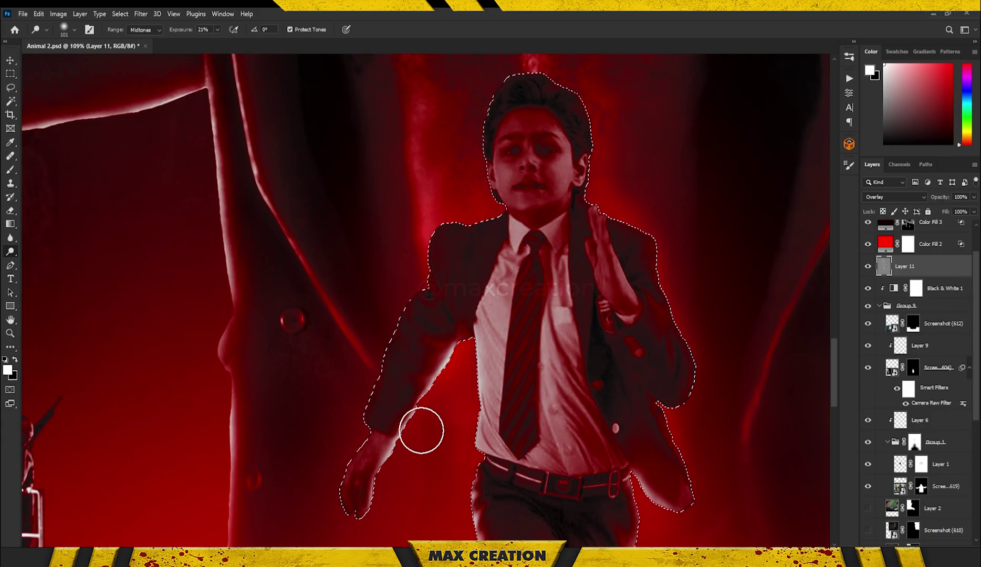
{"action": "key", "text": "ctrl+d"}
{"action": "scroll", "coordinate": [434, 348], "scroll_direction": "down", "scroll_amount": 5}
{"action": "scroll", "coordinate": [467, 344], "scroll_direction": "up", "scroll_amount": 2}
{"action": "key", "text": "ctrl+s"}
Step: Dodge highlights onto the boy's nose bridge, eyelid and brow
{"action": "scroll", "coordinate": [561, 257], "scroll_direction": "up", "scroll_amount": 1}
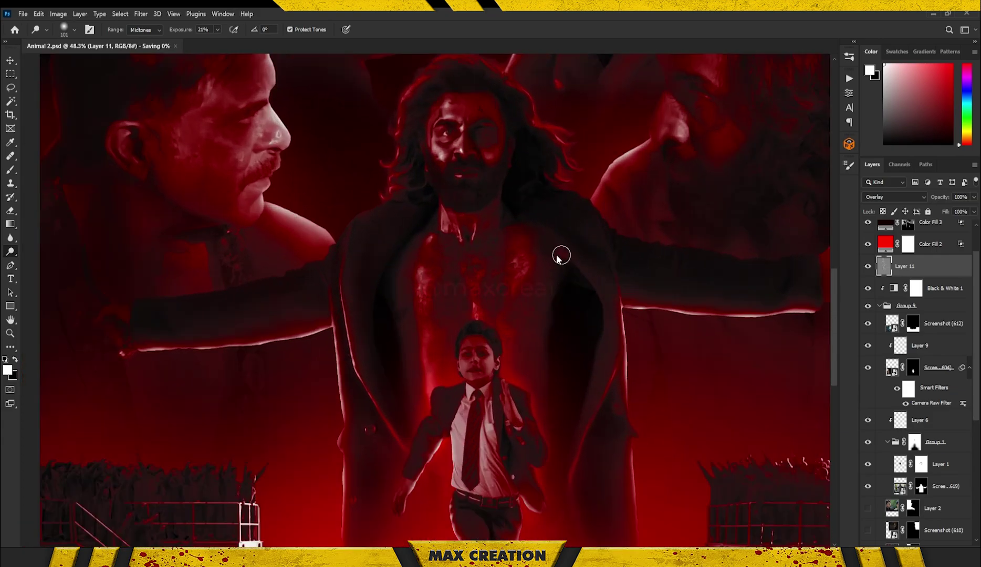
{"action": "scroll", "coordinate": [566, 237], "scroll_direction": "up", "scroll_amount": 1}
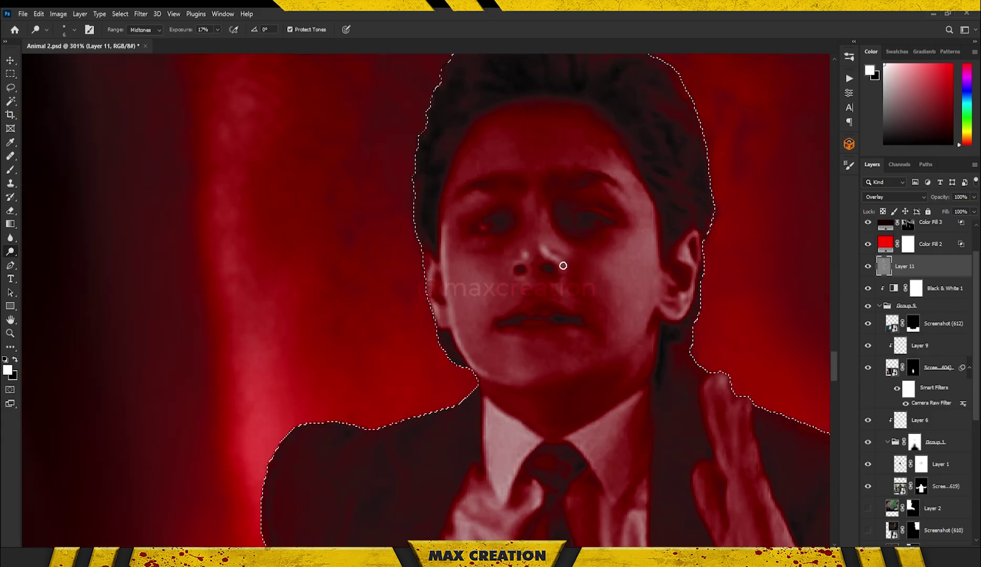
{"action": "left_click_drag", "start_coordinate": [545, 214], "coordinate": [547, 255]}
{"action": "left_click_drag", "start_coordinate": [458, 199], "coordinate": [519, 199]}
{"action": "key", "text": "bracketleft"}
{"action": "key", "text": "bracketleft"}
{"action": "key", "text": "bracketleft"}
{"action": "left_click_drag", "start_coordinate": [606, 178], "coordinate": [605, 211]}
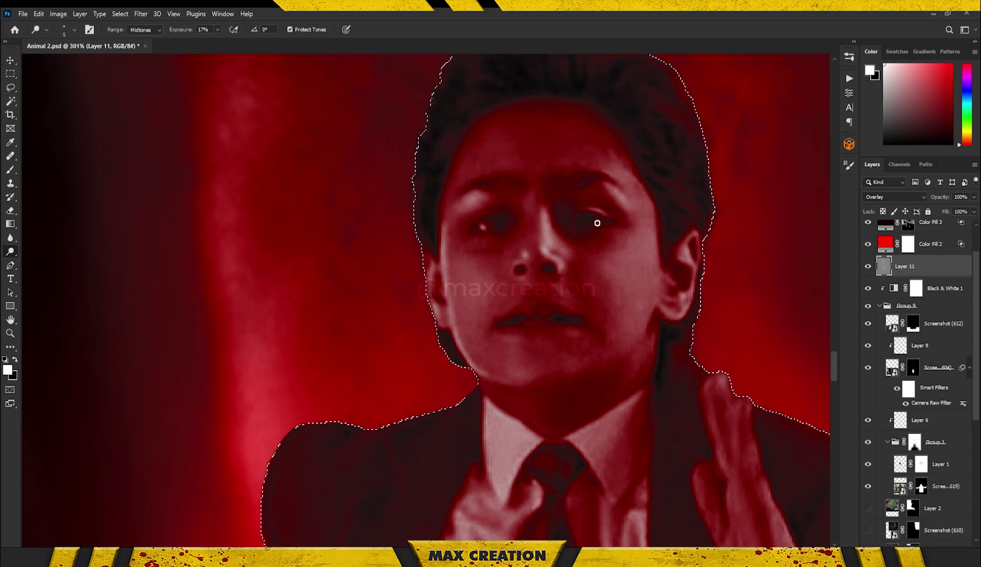
Step: Dodge highlights along the boy's cheek and jaw
{"action": "left_click_drag", "start_coordinate": [622, 280], "coordinate": [503, 301]}
{"action": "key", "text": "bracketright"}
{"action": "key", "text": "bracketright"}
{"action": "key", "text": "bracketright"}
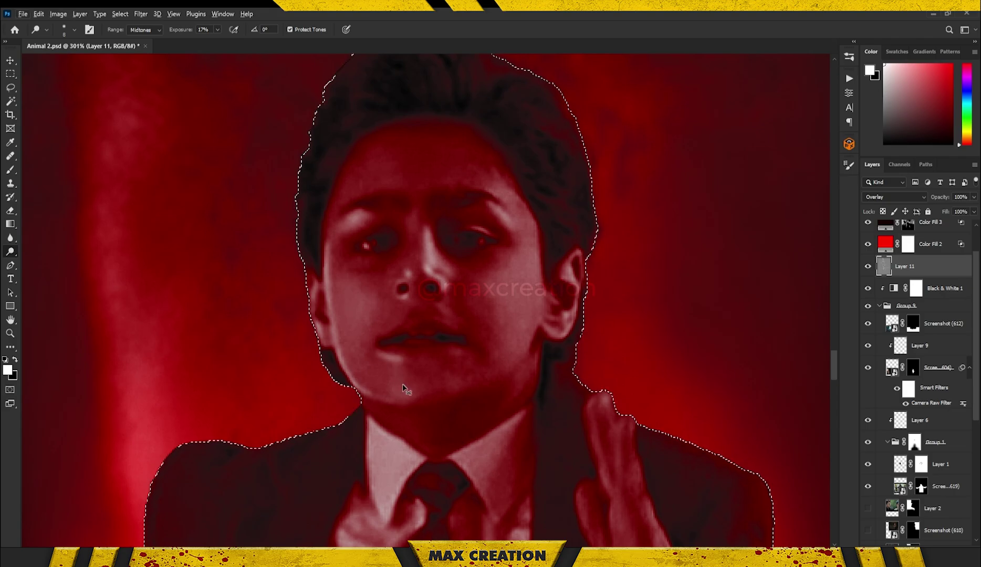
{"action": "left_click_drag", "start_coordinate": [361, 388], "coordinate": [336, 322]}
{"action": "key", "text": "bracketleft"}
{"action": "key", "text": "bracketleft"}
{"action": "key", "text": "bracketleft"}
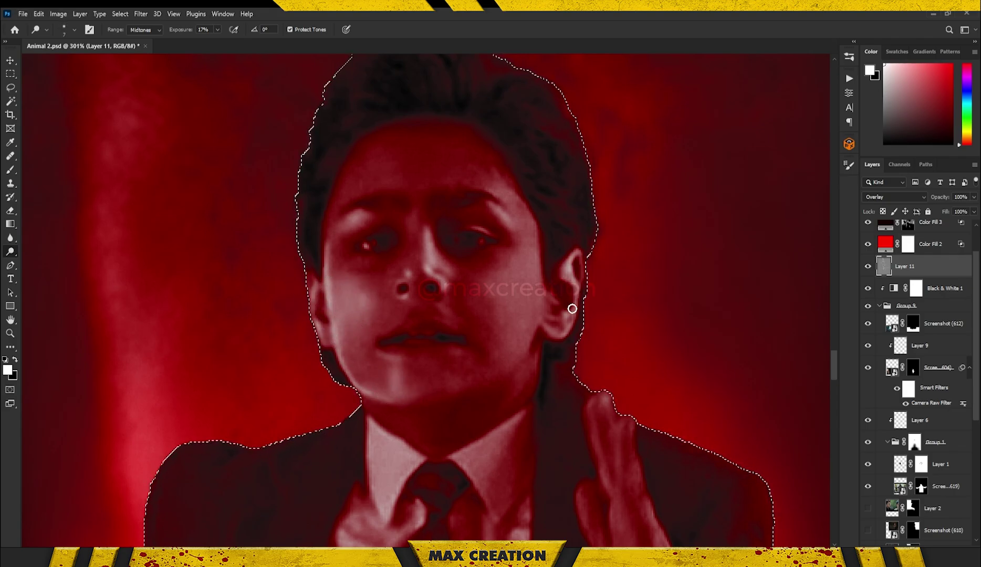
{"action": "key", "text": "bracketright"}
{"action": "key", "text": "bracketright"}
{"action": "key", "text": "bracketright"}
{"action": "mouse_move", "coordinate": [508, 218]}
{"action": "left_mouse_down"}
{"action": "mouse_move", "coordinate": [512, 324]}
{"action": "mouse_move", "coordinate": [490, 376]}
{"action": "left_mouse_up"}
Step: Brighten the boy's raised hand with a smaller dodge brush
{"action": "scroll", "coordinate": [494, 328], "scroll_direction": "down", "scroll_amount": 5}
{"action": "scroll", "coordinate": [494, 328], "scroll_direction": "down", "scroll_amount": 3}
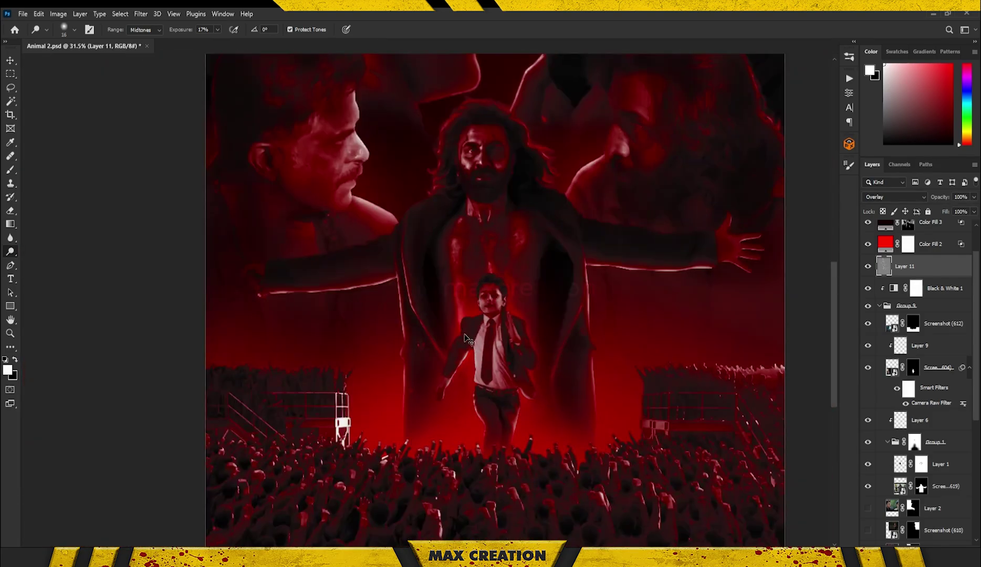
{"action": "scroll", "coordinate": [473, 294], "scroll_direction": "up", "scroll_amount": 5}
{"action": "scroll", "coordinate": [451, 291], "scroll_direction": "up", "scroll_amount": 2}
{"action": "scroll", "coordinate": [466, 309], "scroll_direction": "down", "scroll_amount": 1}
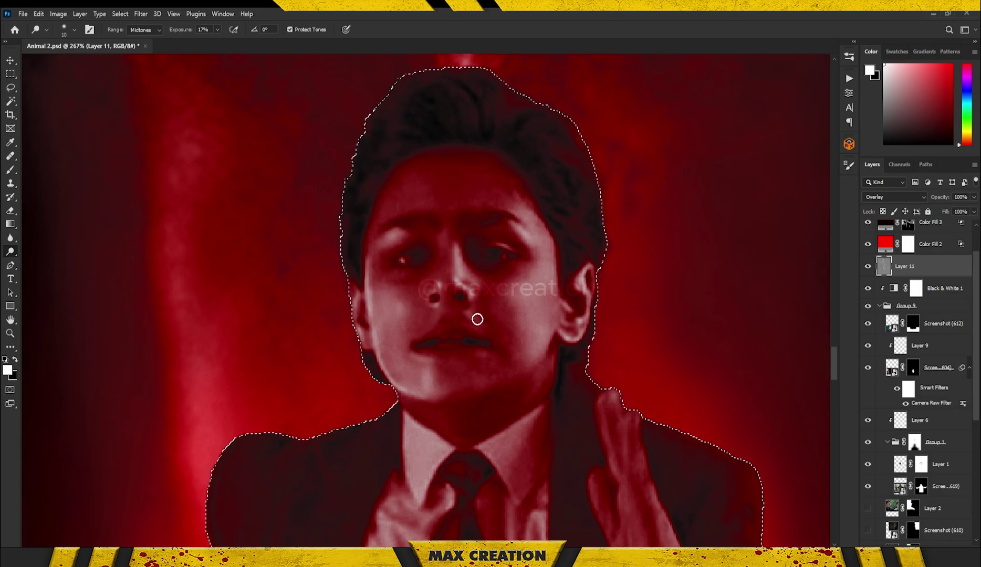
{"action": "scroll", "coordinate": [444, 178], "scroll_direction": "down", "scroll_amount": 5}
{"action": "scroll", "coordinate": [445, 178], "scroll_direction": "right", "scroll_amount": 5}
{"action": "key", "text": "bracketleft"}
{"action": "scroll", "coordinate": [430, 254], "scroll_direction": "up", "scroll_amount": 3}
{"action": "scroll", "coordinate": [431, 255], "scroll_direction": "left", "scroll_amount": 1}
{"action": "key", "text": "bracketleft"}
{"action": "key", "text": "bracketleft"}
{"action": "mouse_move", "coordinate": [429, 274]}
{"action": "left_mouse_down"}
{"action": "mouse_move", "coordinate": [398, 313]}
{"action": "mouse_move", "coordinate": [425, 382]}
{"action": "mouse_move", "coordinate": [433, 327]}
{"action": "mouse_move", "coordinate": [444, 355]}
{"action": "left_mouse_up"}
Step: Adjust the dodge brush size while moving over the boy, then zoom out to see the figure
{"action": "scroll", "coordinate": [444, 355], "scroll_direction": "down", "scroll_amount": 2}
{"action": "key", "text": "bracketright"}
{"action": "key", "text": "bracketright"}
{"action": "key", "text": "bracketright"}
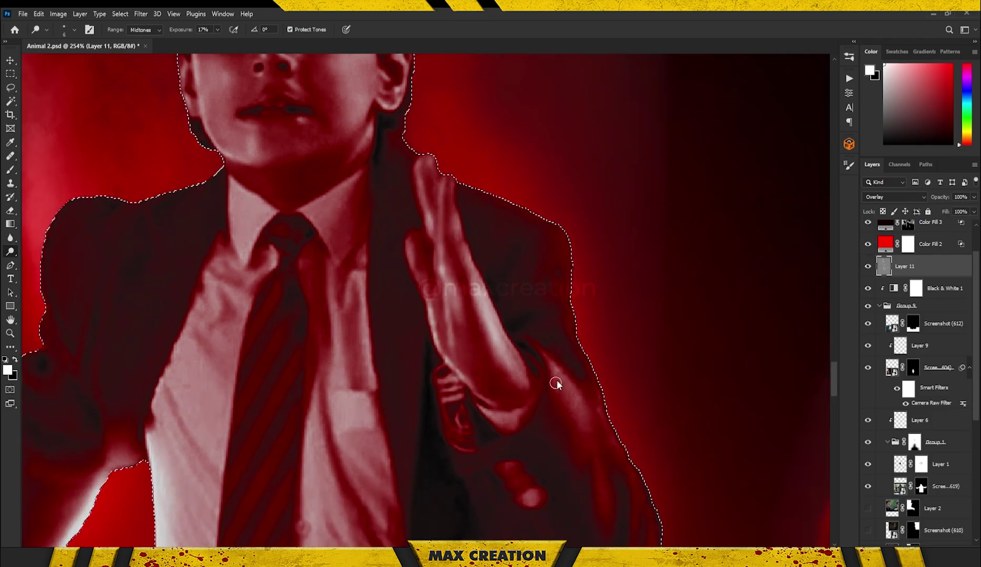
{"action": "scroll", "coordinate": [474, 405], "scroll_direction": "down", "scroll_amount": 2}
{"action": "scroll", "coordinate": [474, 404], "scroll_direction": "right", "scroll_amount": 1}
{"action": "key", "text": "bracketleft"}
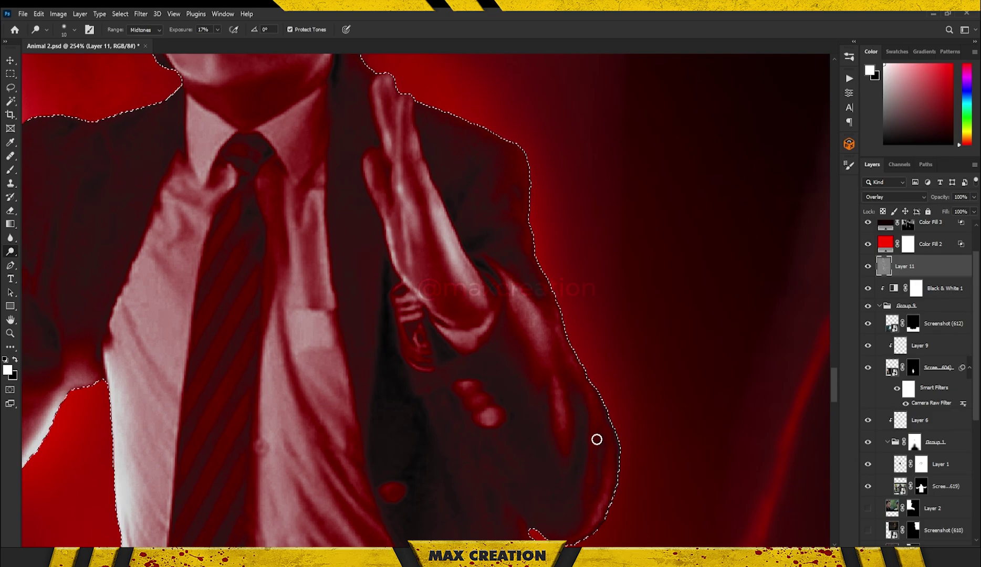
{"action": "scroll", "coordinate": [596, 440], "scroll_direction": "down", "scroll_amount": 2}
{"action": "scroll", "coordinate": [596, 439], "scroll_direction": "right", "scroll_amount": 1}
{"action": "key", "text": "bracketright"}
{"action": "key", "text": "ctrl+minus"}
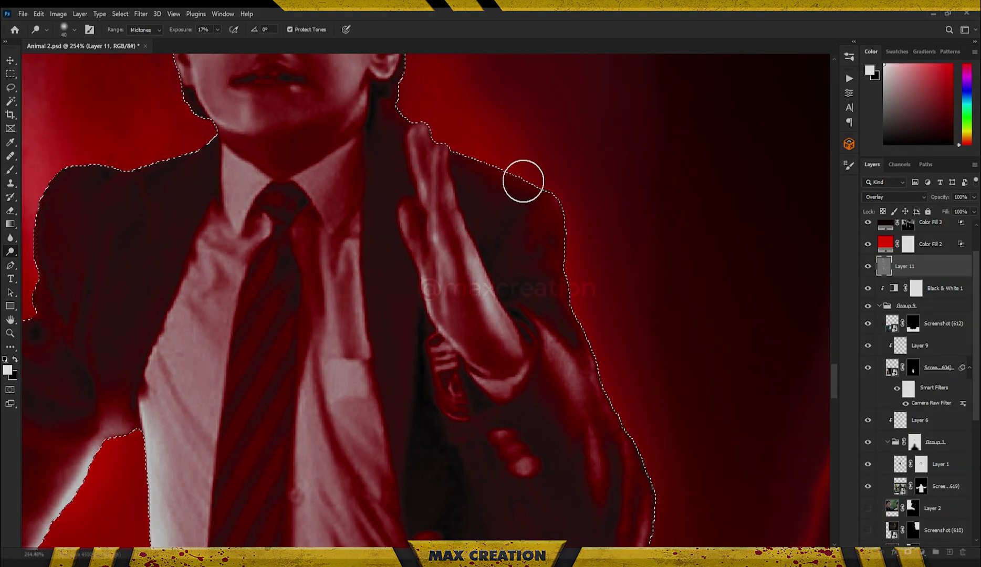